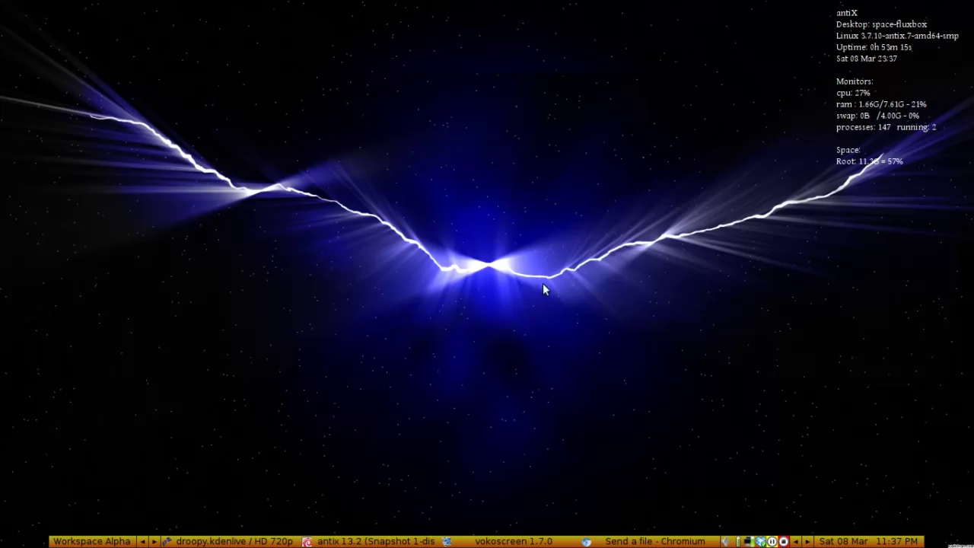
Restore the Chromium 'Send a file' window for 192.168.1.116:8800 and widen it.
click(615, 542)
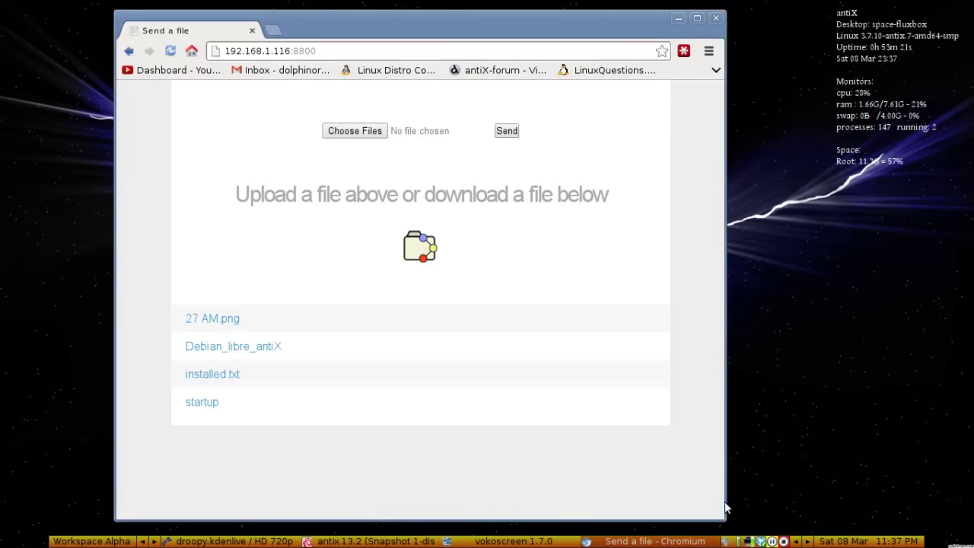
drag(718, 514, 777, 515)
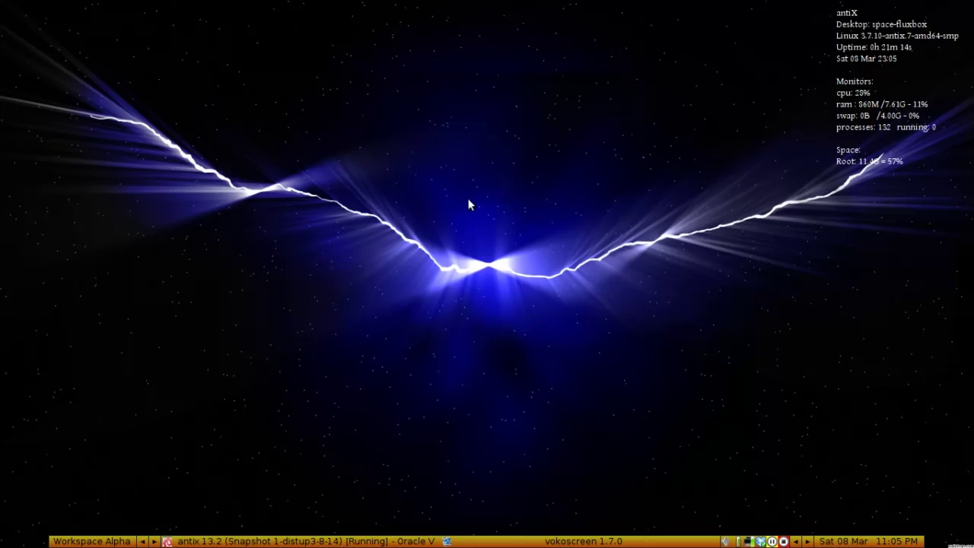
Launch Synaptic from the antiX Control Center's System tab, authenticating with the root password.
click(235, 542)
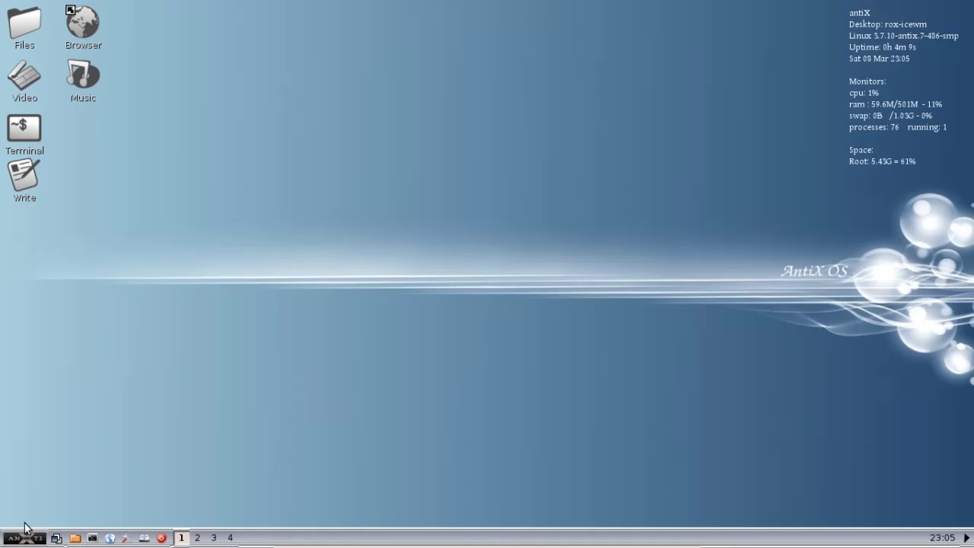
click(128, 538)
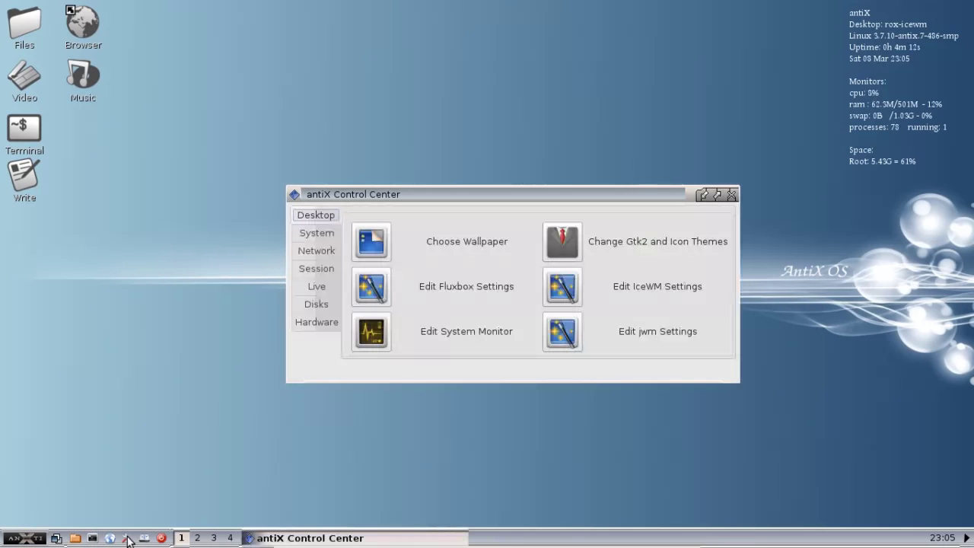
click(326, 234)
click(365, 235)
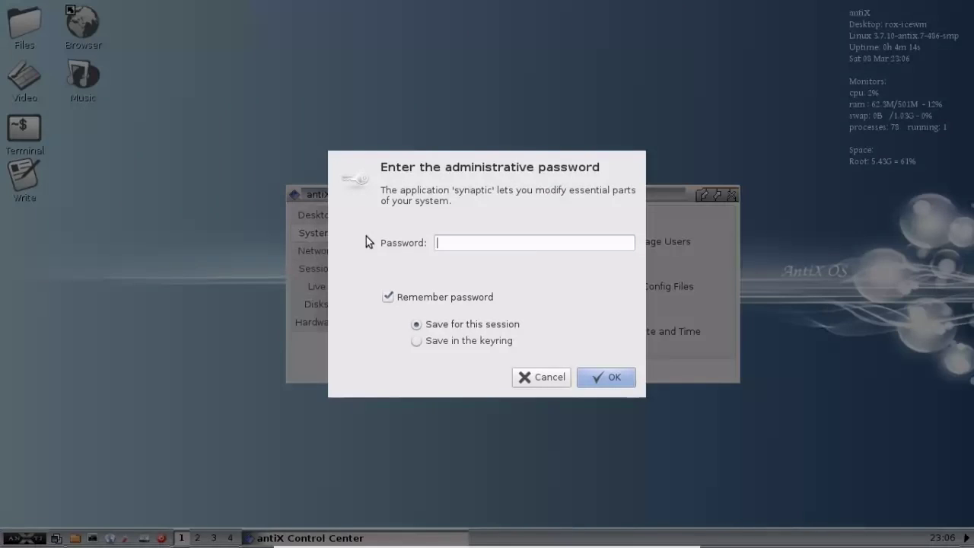
text(root)
key(Return)
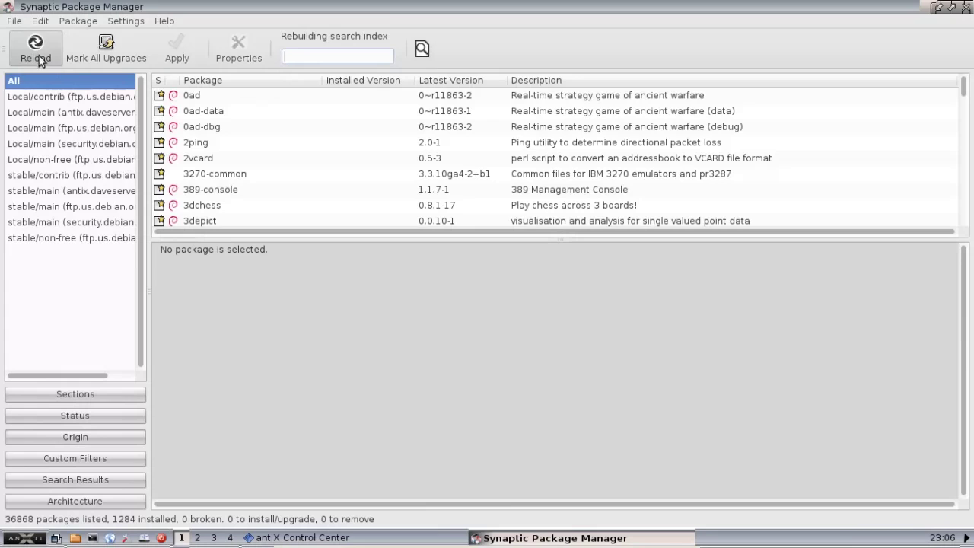
Search Synaptic for 'droopy' and mark droopy-antix for installation.
click(422, 51)
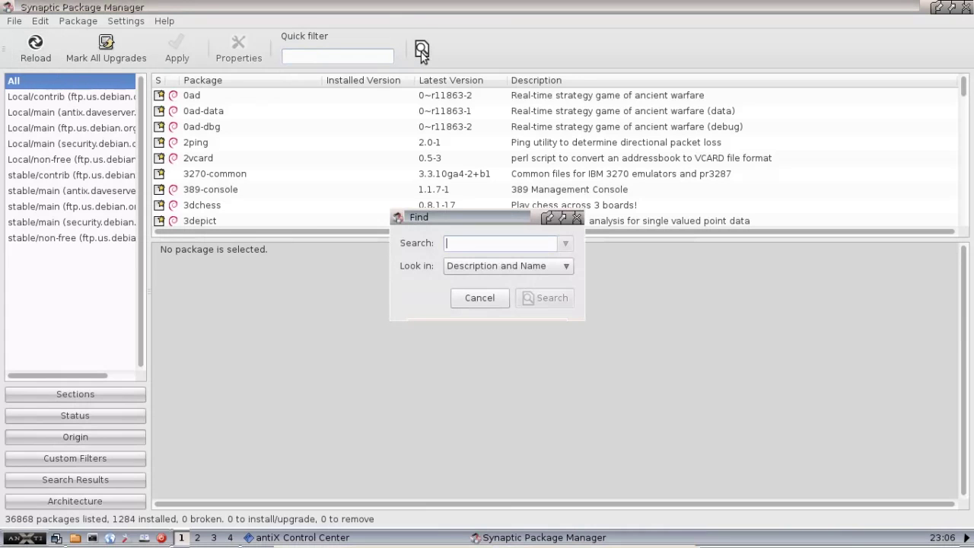
text(droopy)
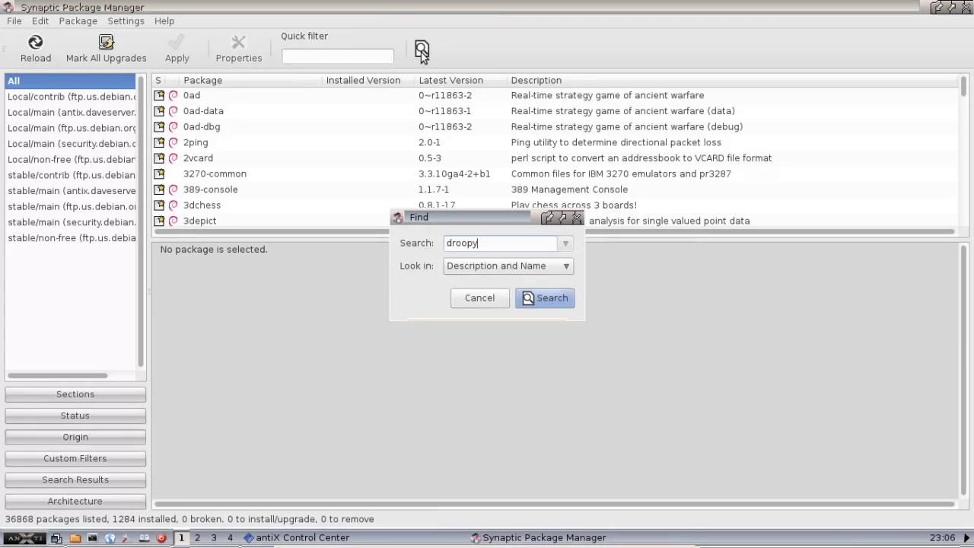
key(Return)
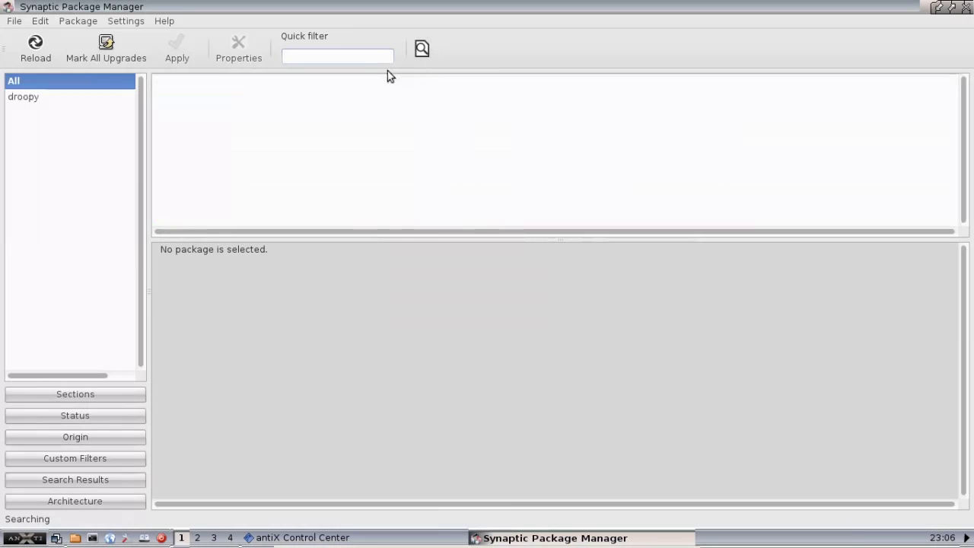
click(203, 105)
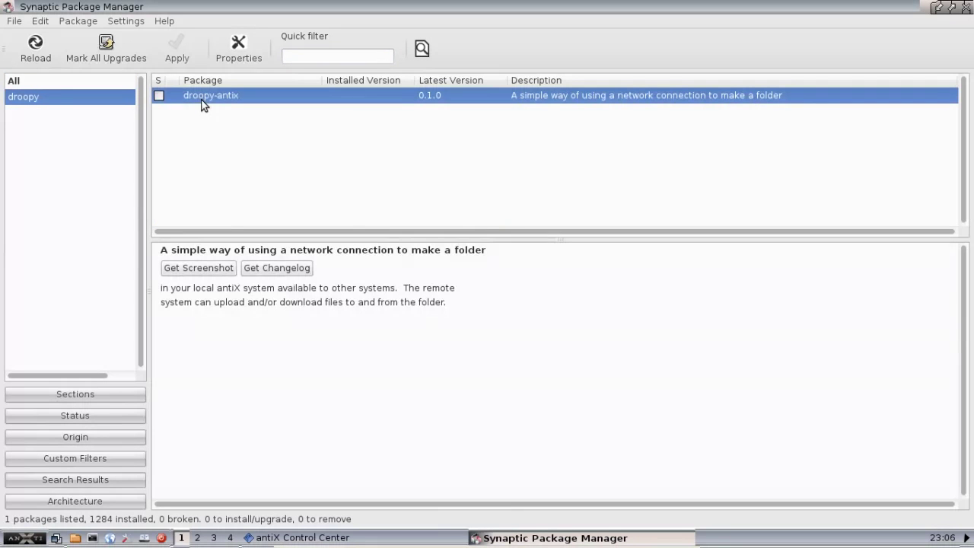
click(159, 96)
click(171, 122)
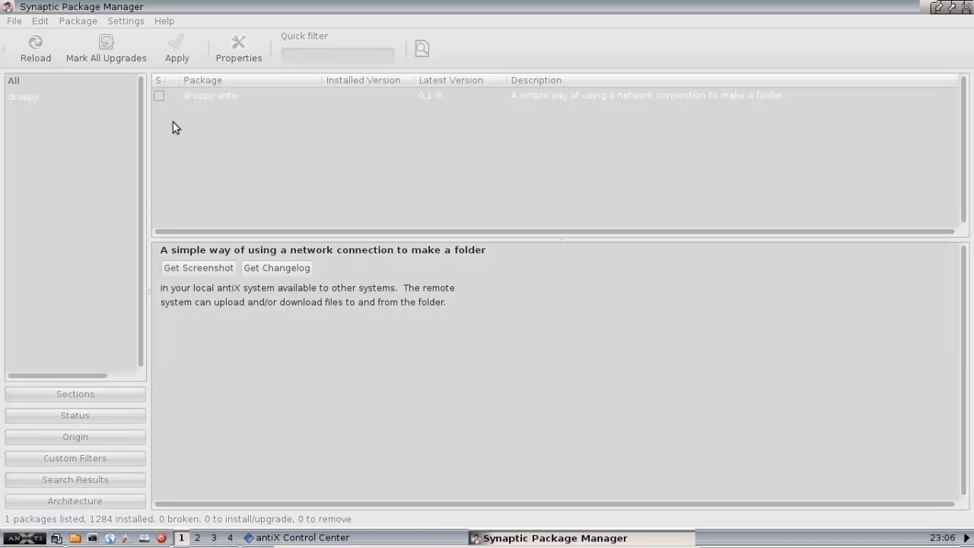
Apply the droopy-antix install, then close Synaptic and the Control Center.
click(179, 46)
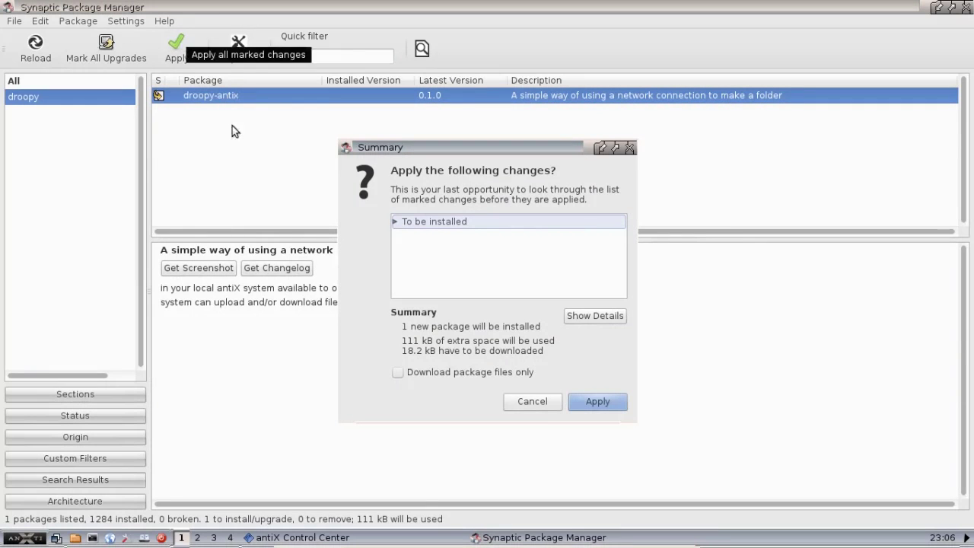
click(587, 401)
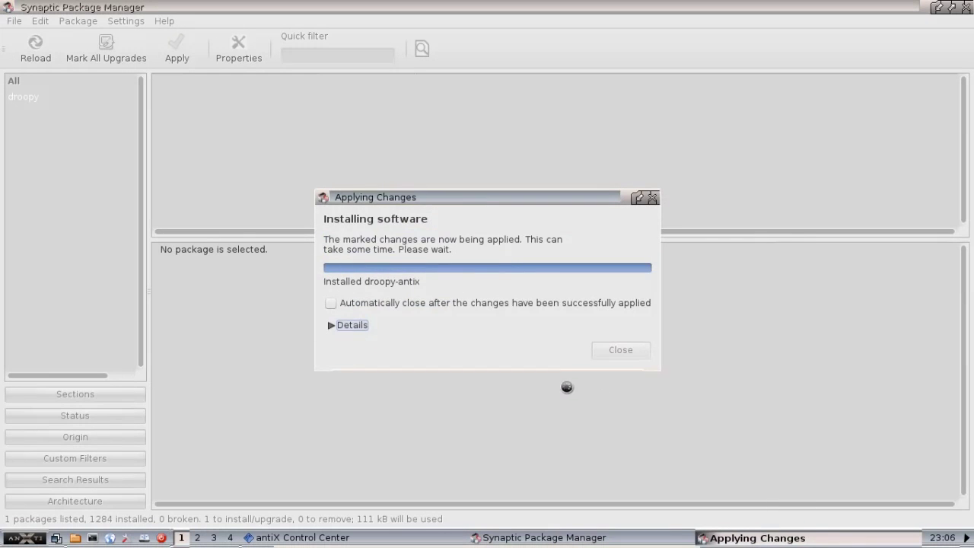
click(621, 320)
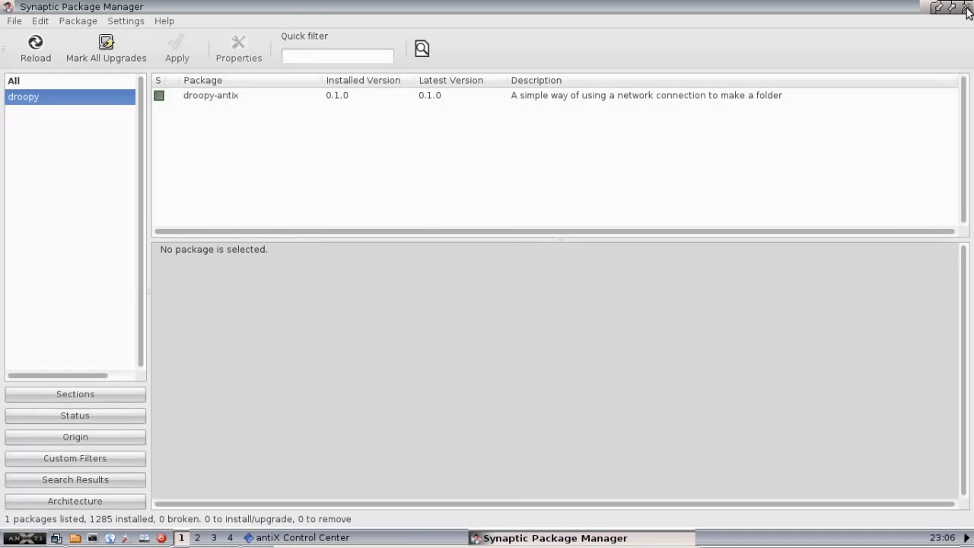
click(968, 12)
click(732, 195)
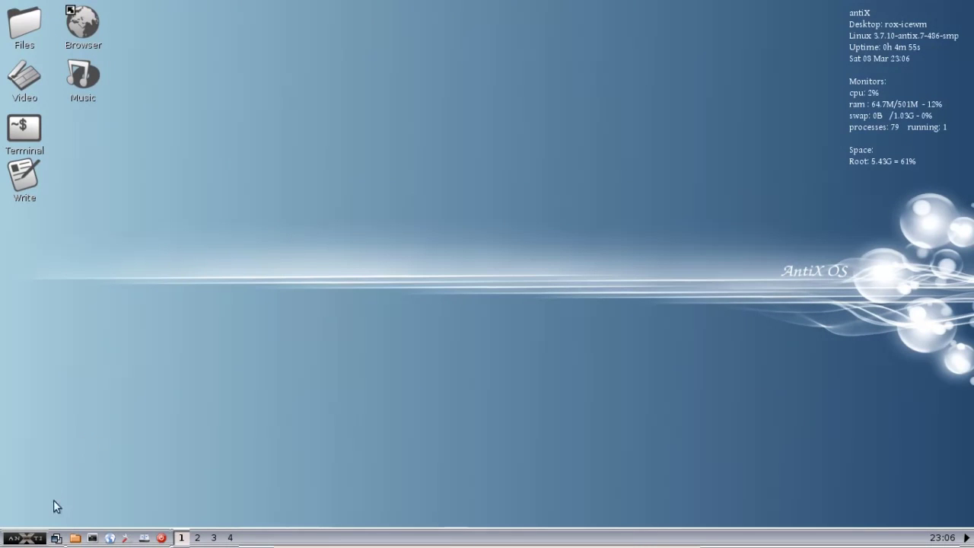
Launch SpaceFM from the antiX menu's Tools > Filers.
click(36, 539)
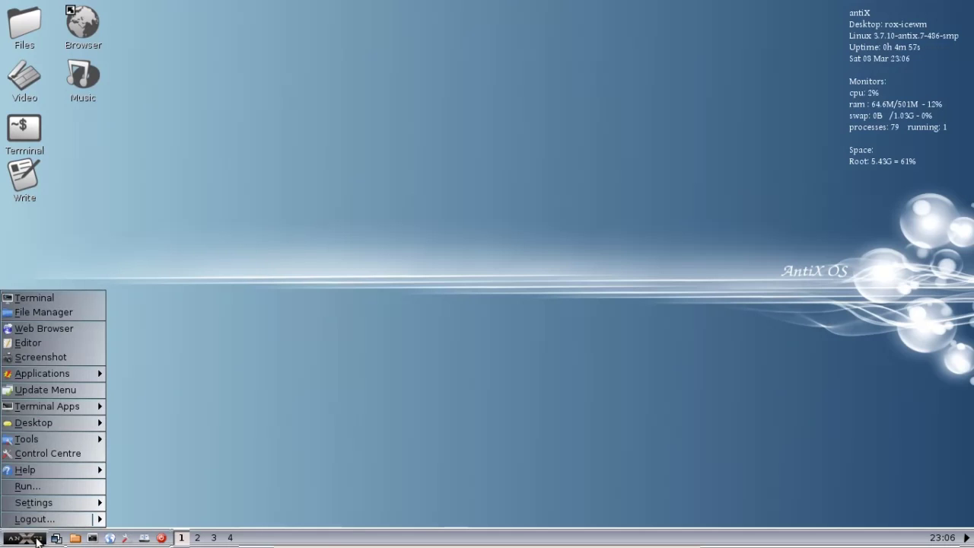
mouse_move(37, 437)
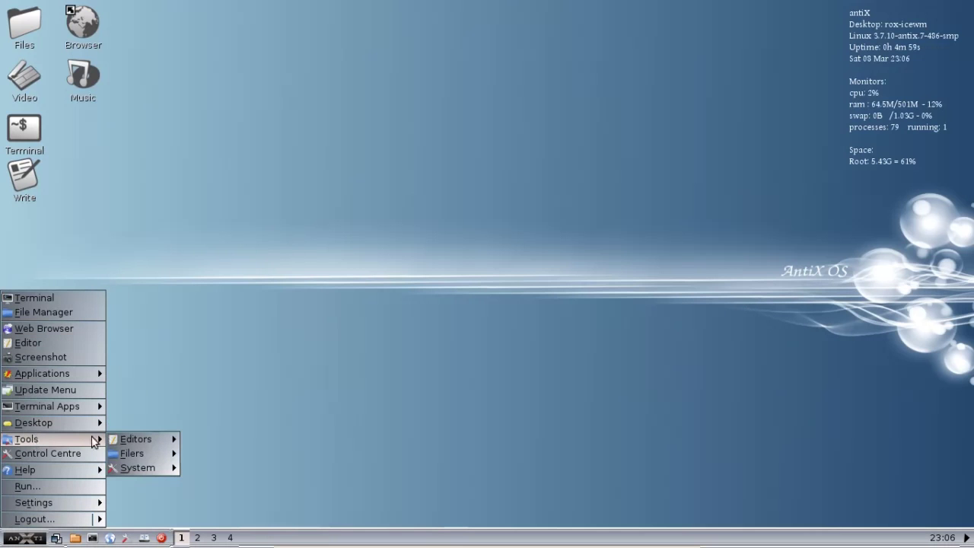
mouse_move(136, 453)
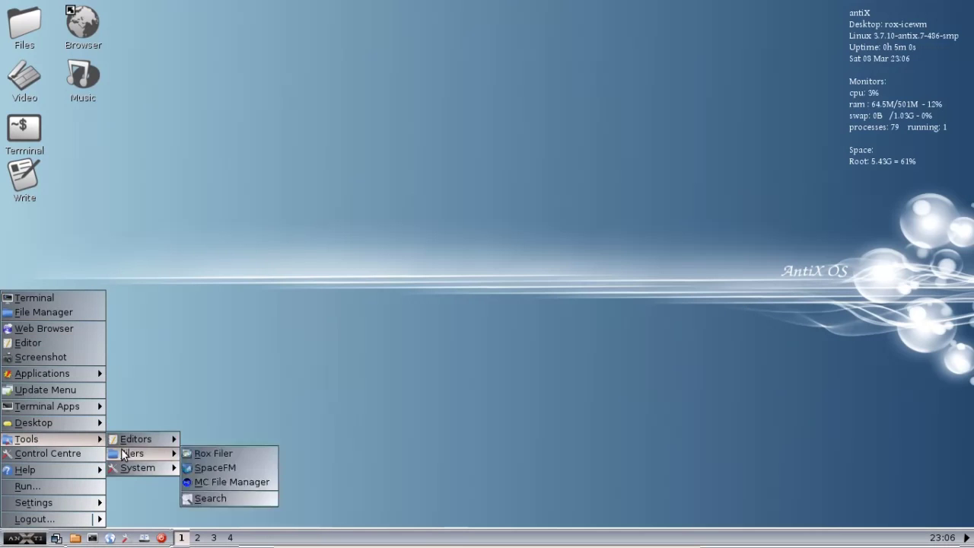
click(226, 468)
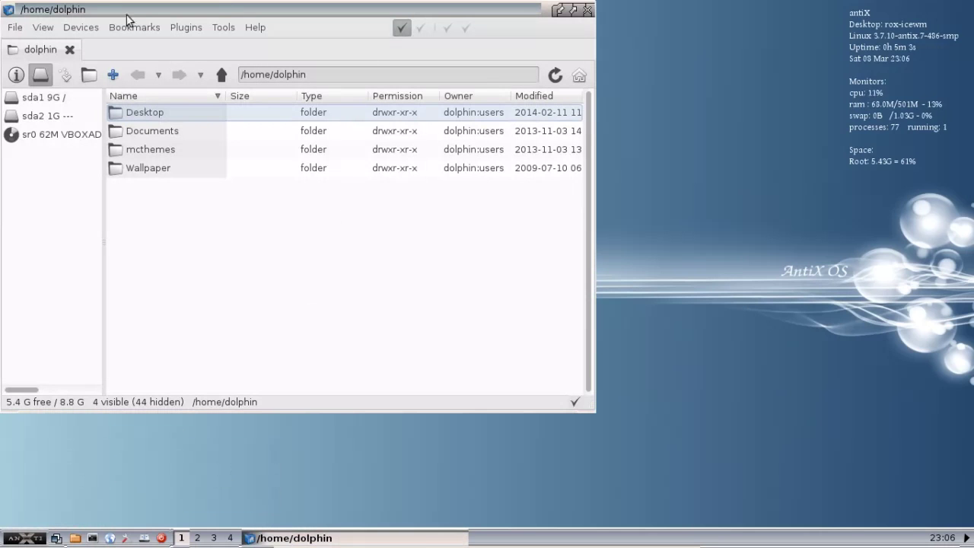
In a new tab, go to /etc/skel, show hidden folders and open .config.
click(114, 75)
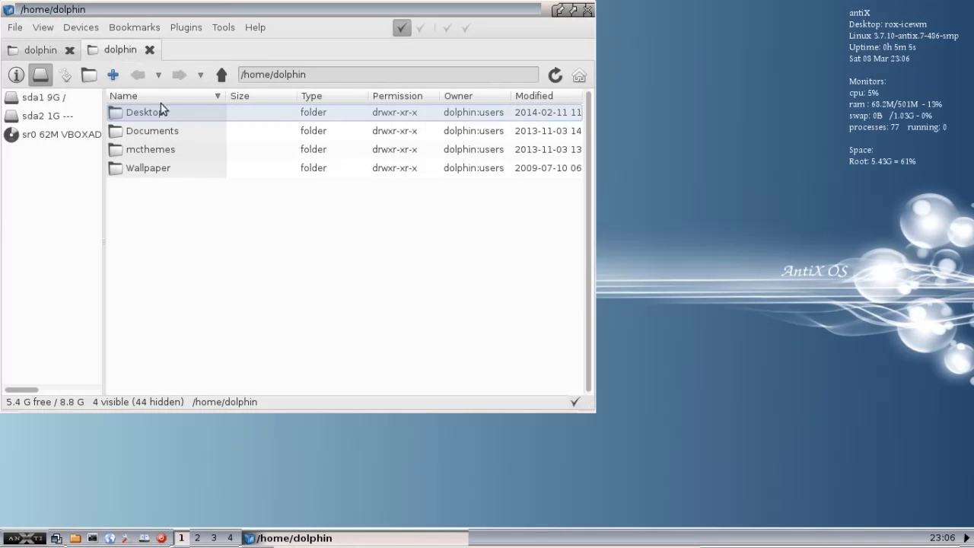
click(317, 76)
drag(318, 76, 221, 78)
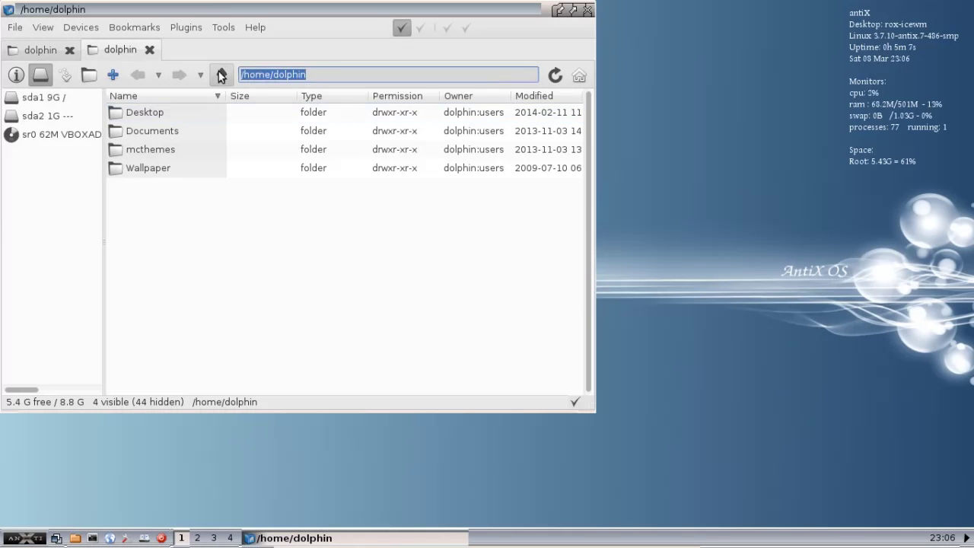
text(/etc/ske)
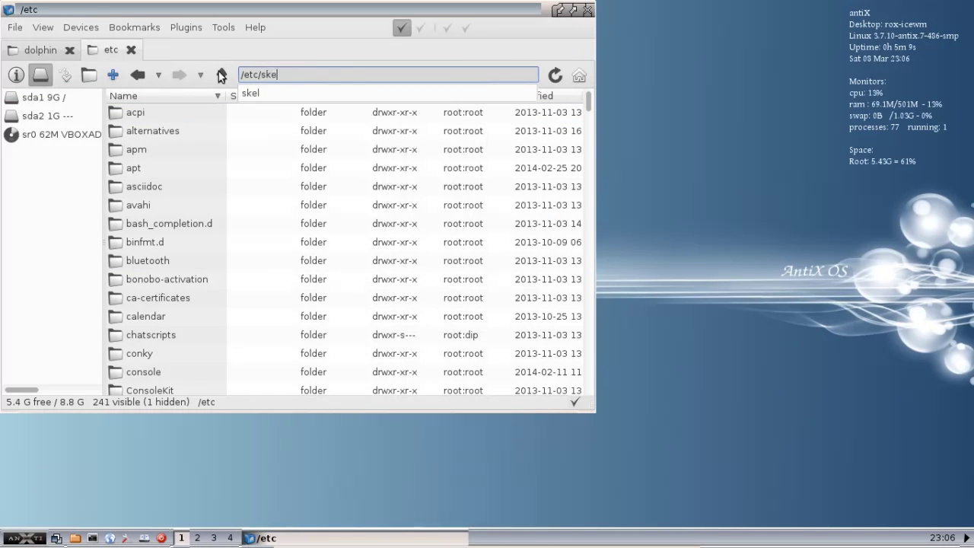
text(l)
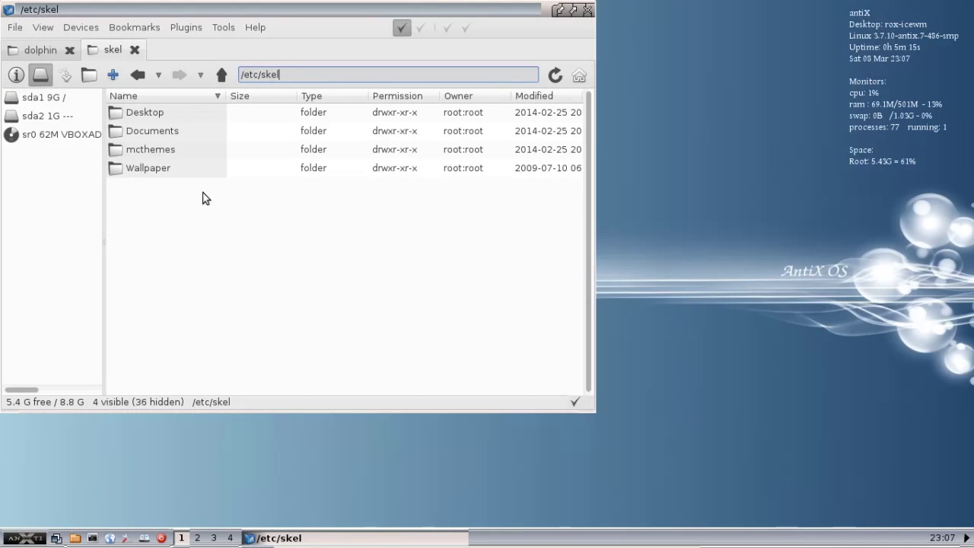
key(ctrl+h)
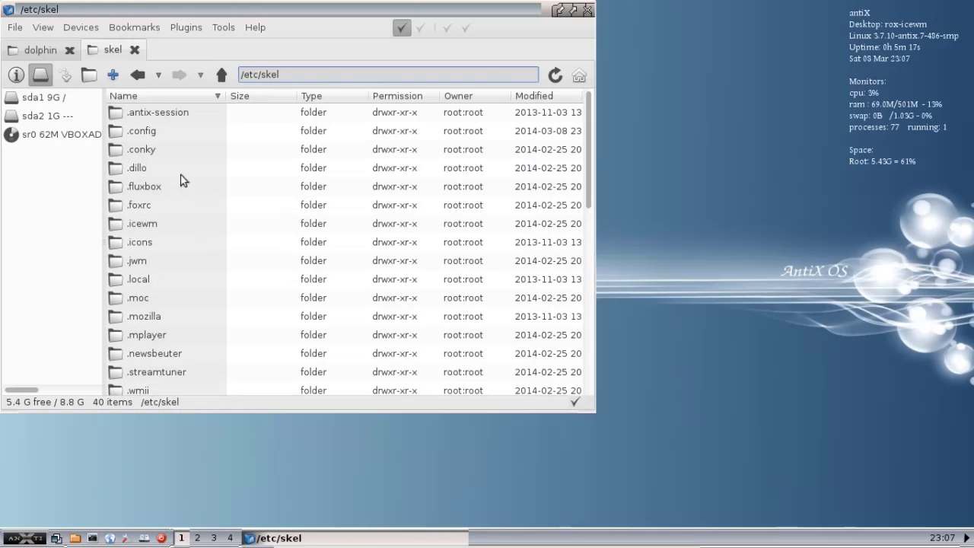
click(143, 134)
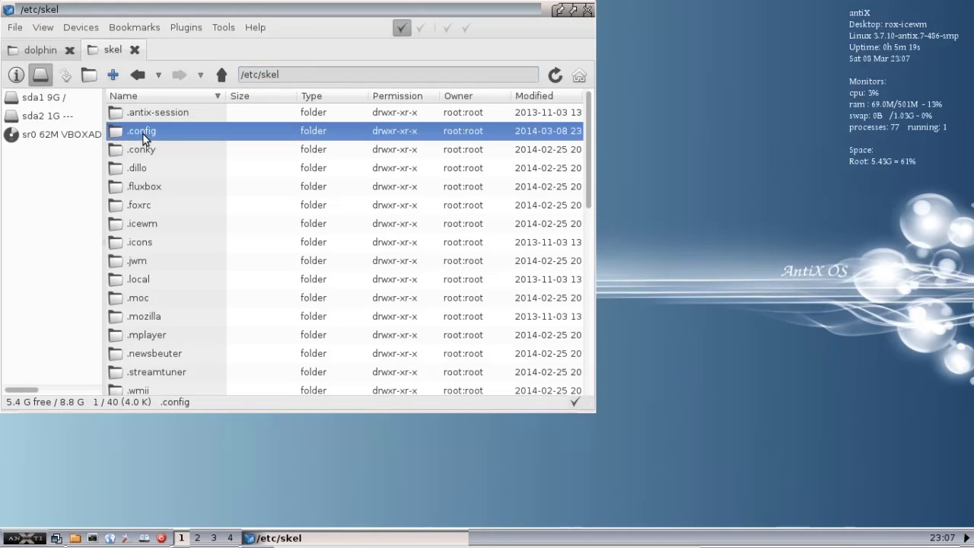
double_click(143, 134)
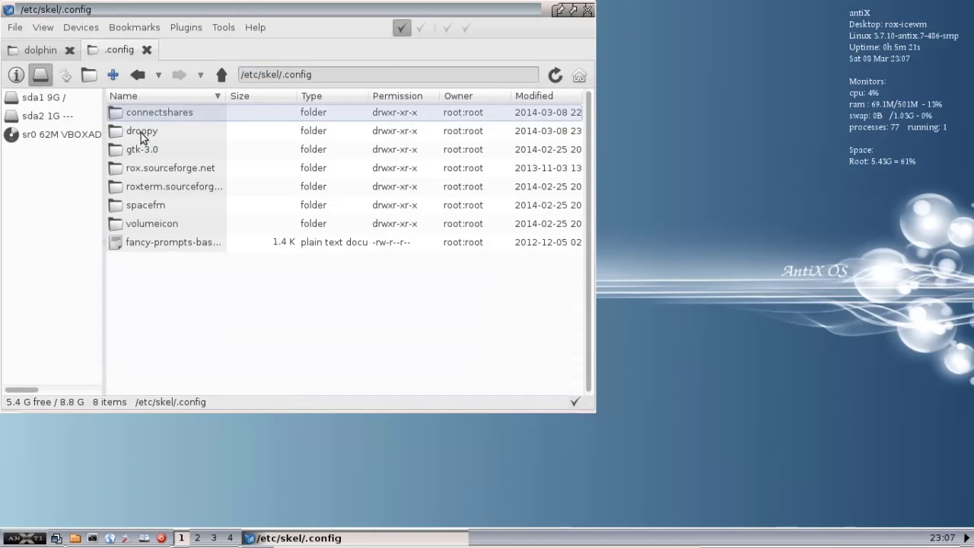
Copy the droopy folder.
click(139, 137)
right_click(140, 137)
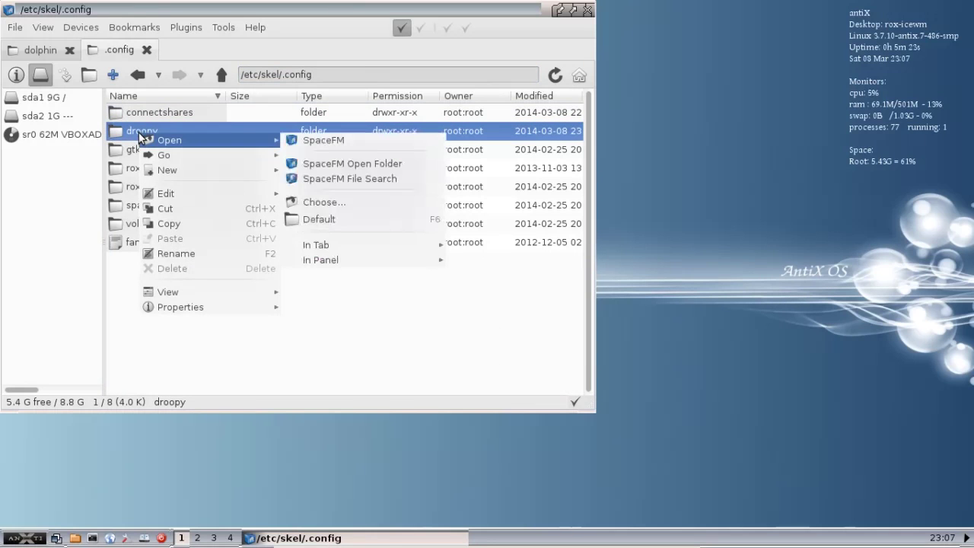
click(175, 221)
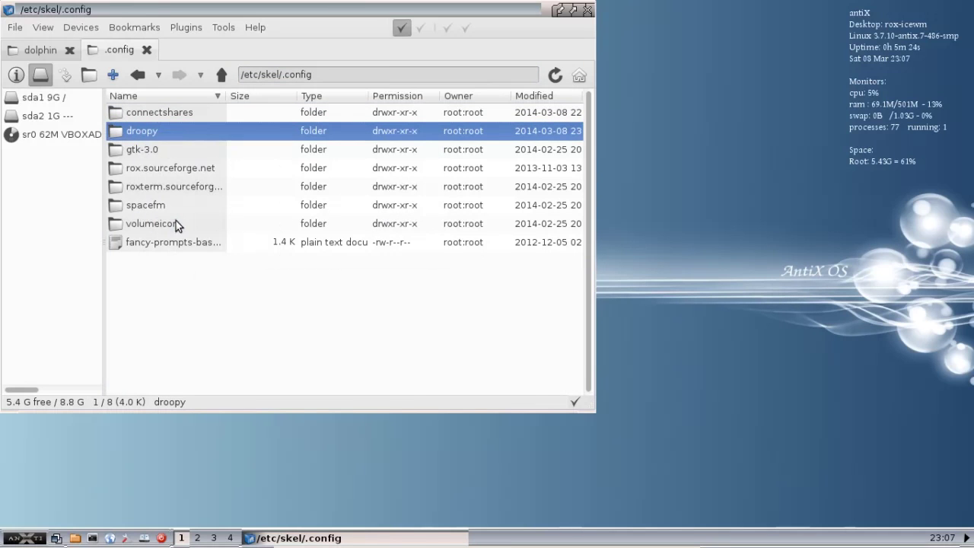
Paste the droopy folder into /home/dolphin/.config and open it to reveal droopy.conf.
click(45, 52)
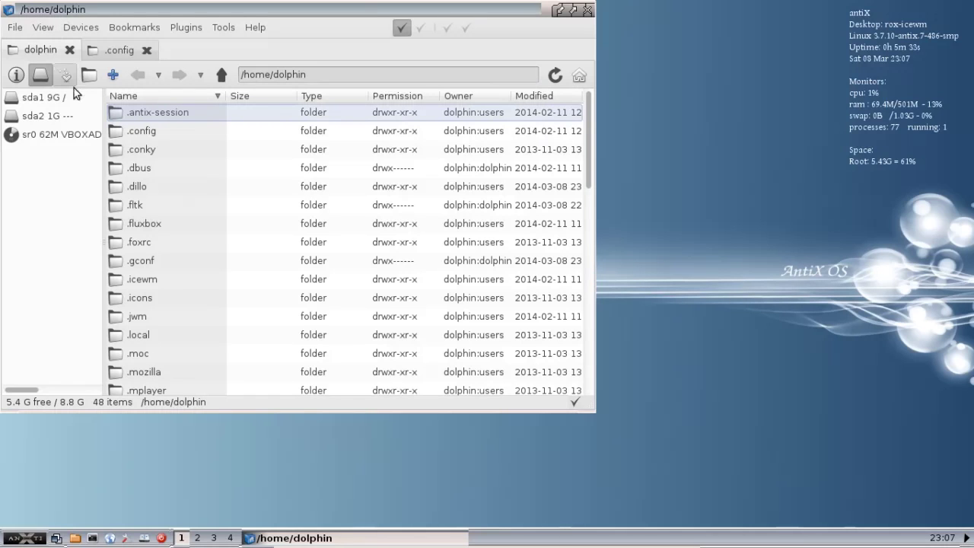
click(147, 135)
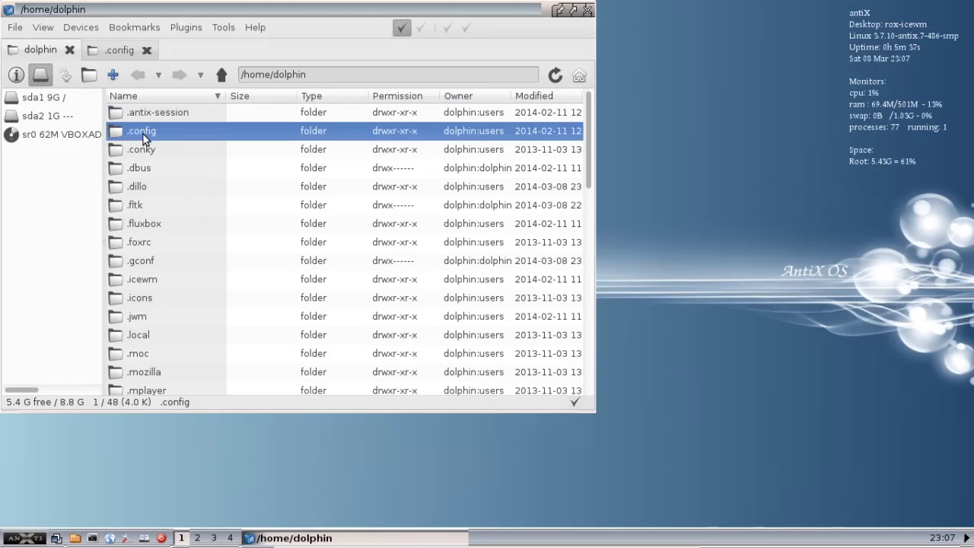
double_click(144, 135)
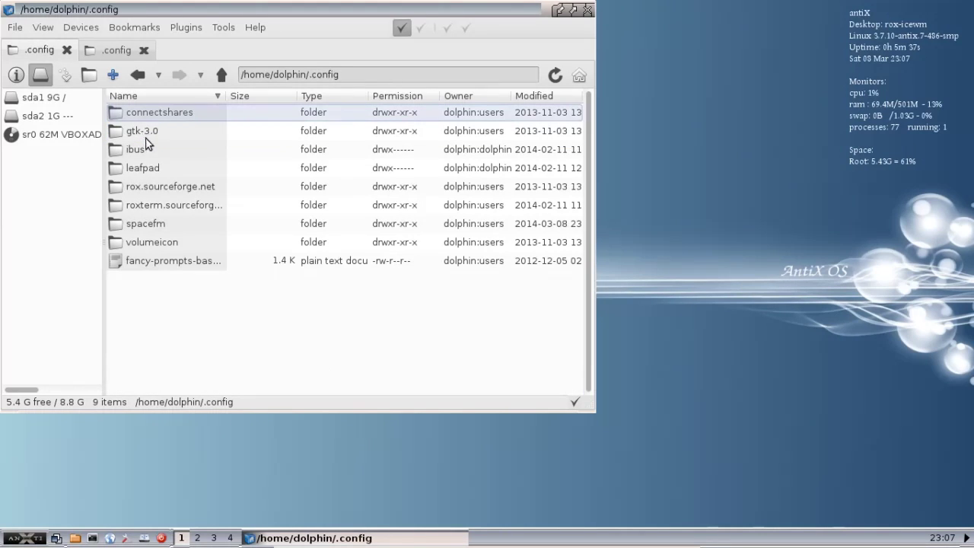
right_click(166, 293)
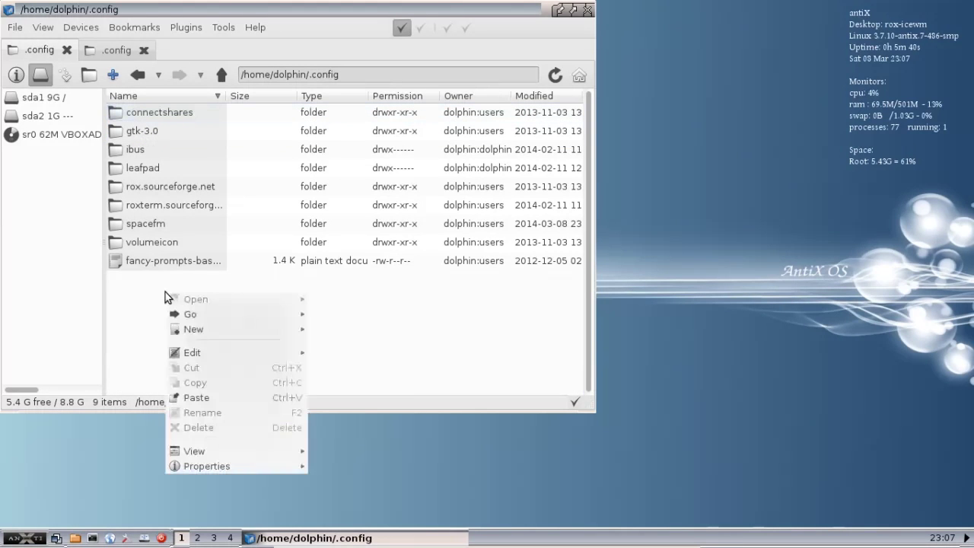
click(201, 399)
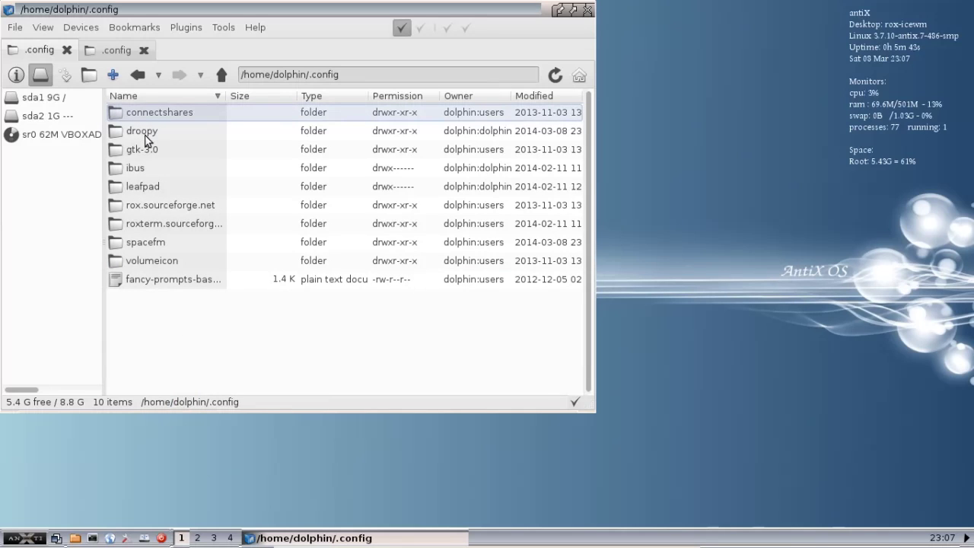
double_click(144, 132)
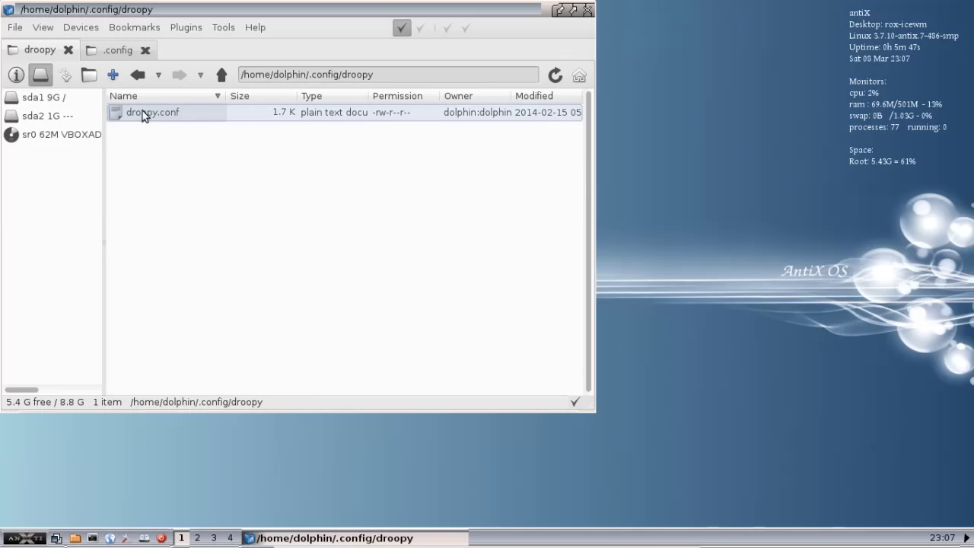
Review droopy.conf in Leafpad (FOLDER=$HOME/Public, DOWNLOAD=y), then close Leafpad and SpaceFM.
double_click(142, 112)
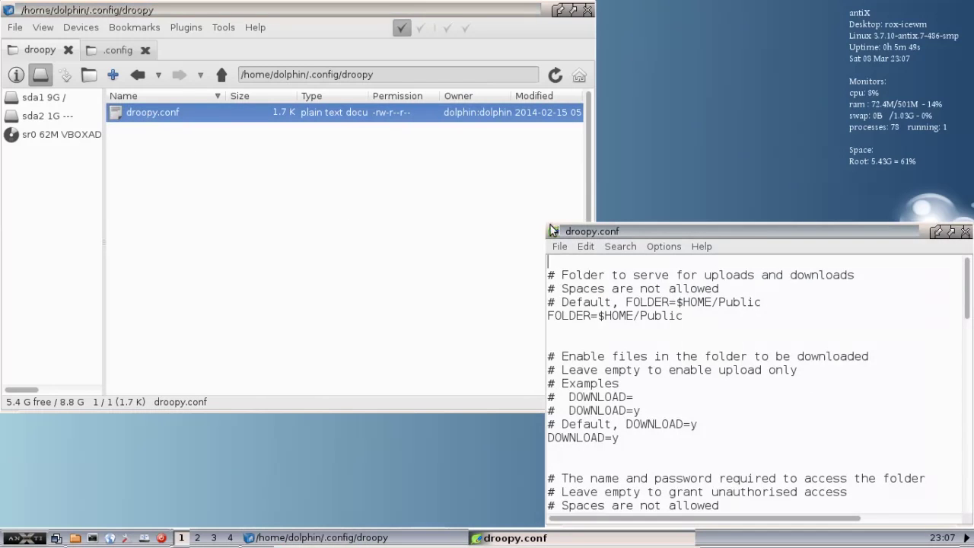
drag(594, 231, 159, 46)
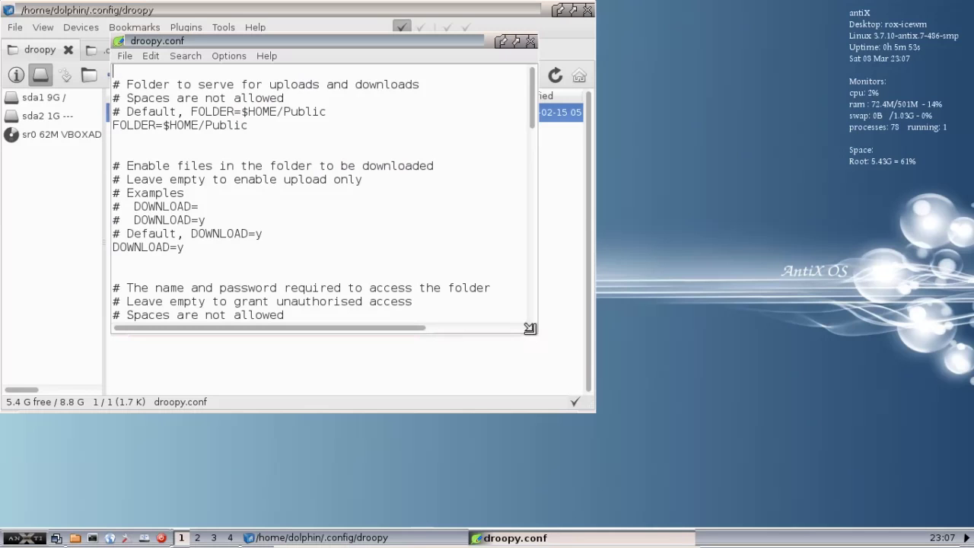
drag(530, 328, 709, 446)
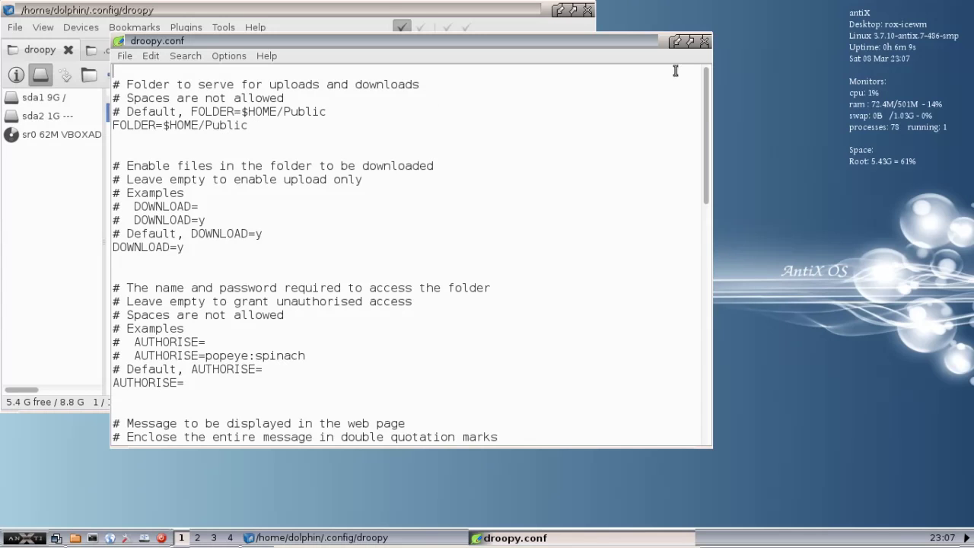
click(705, 42)
click(587, 10)
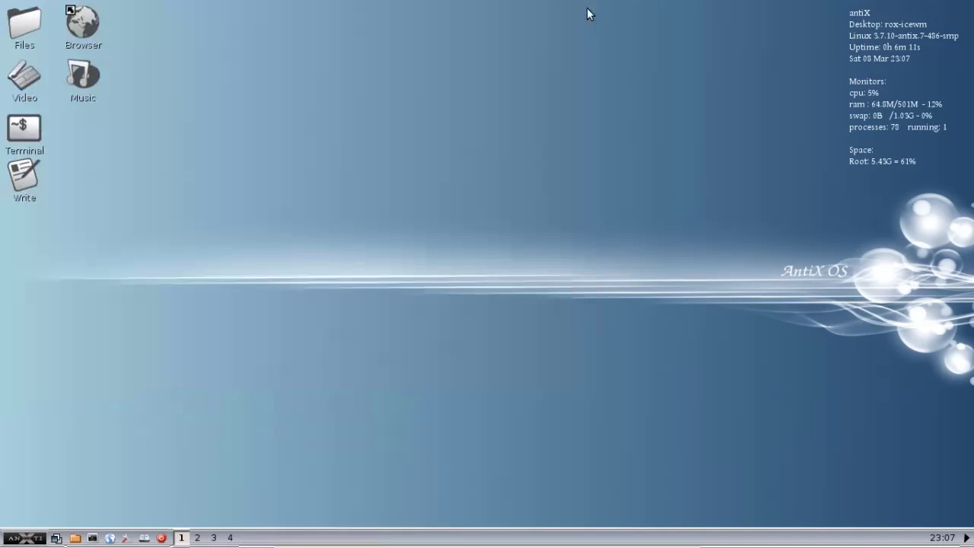
Create a Public directory in the home folder via ROX-Filer's New > Directory.
click(74, 537)
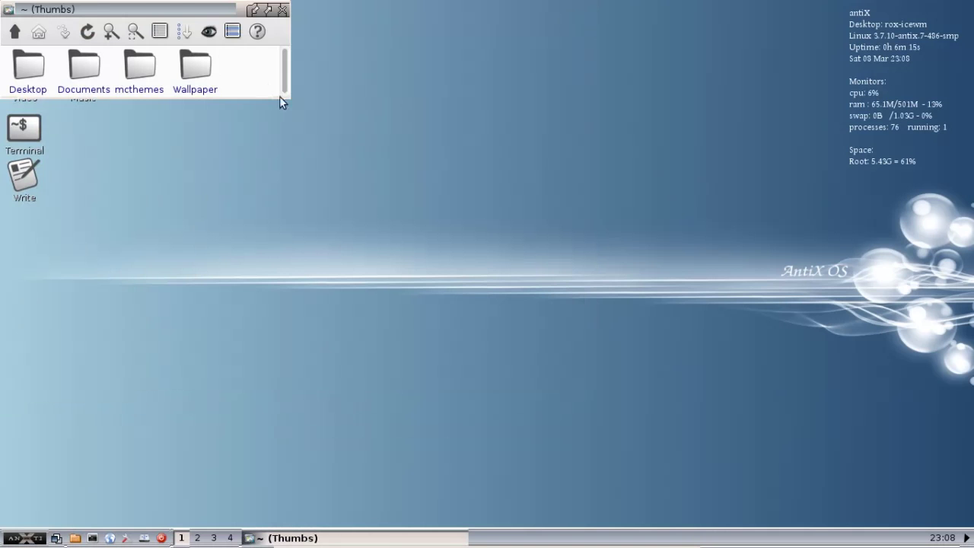
right_click(241, 69)
mouse_move(241, 69)
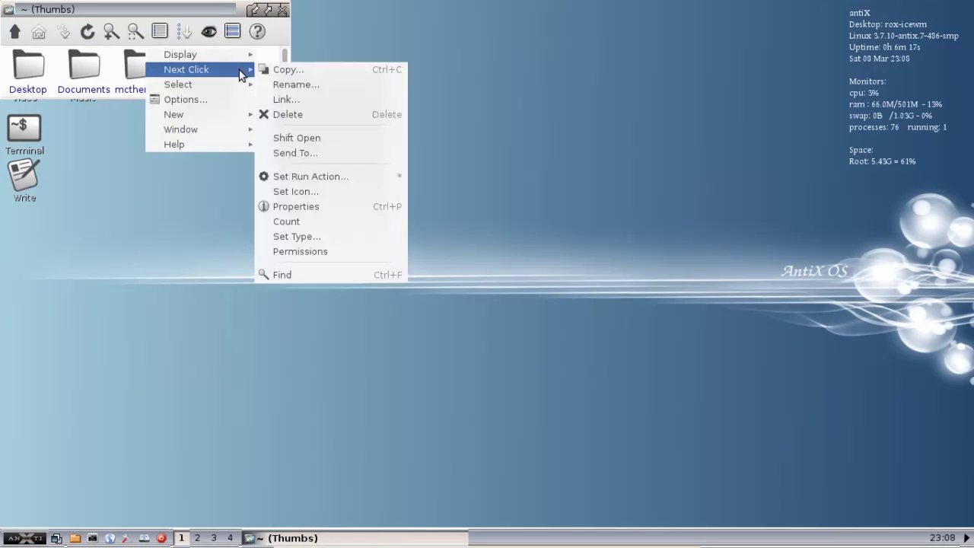
mouse_move(228, 114)
click(279, 114)
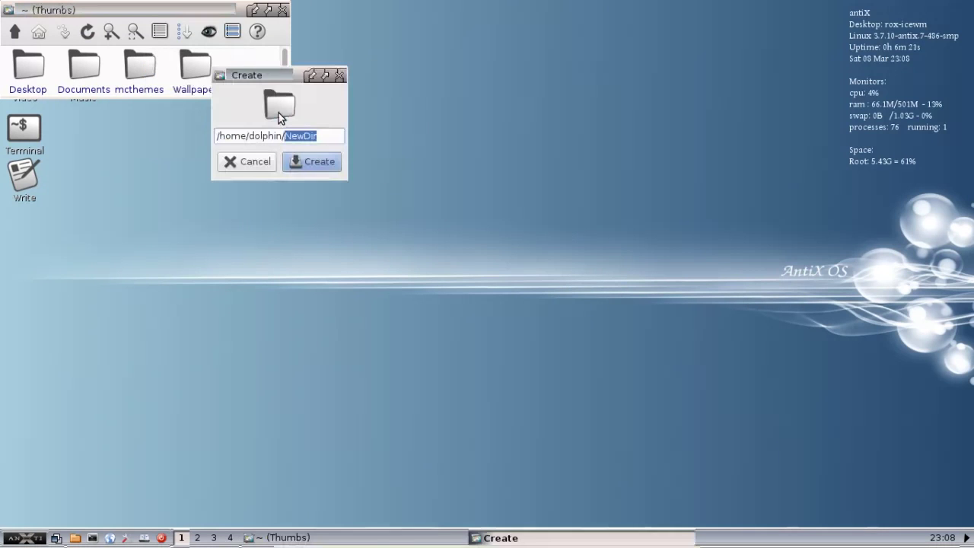
click(311, 157)
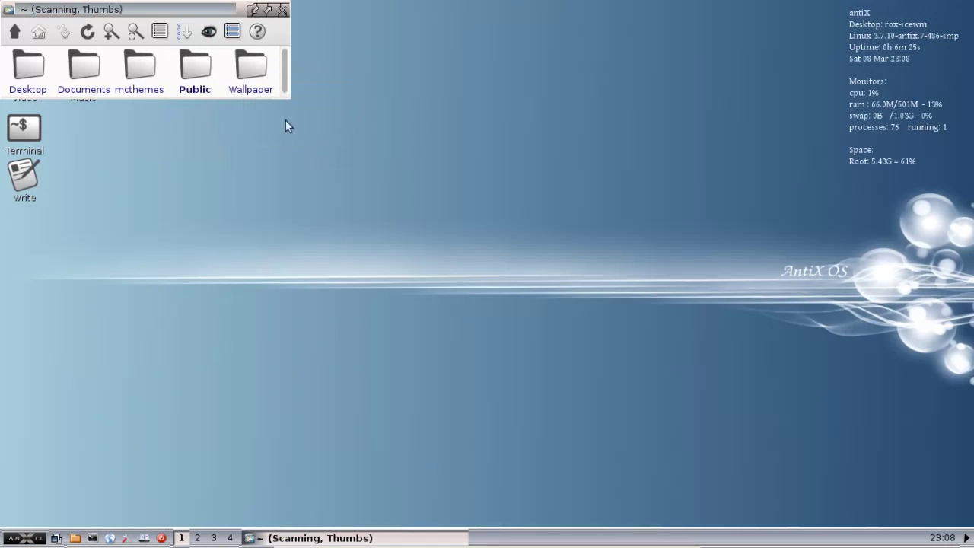
drag(286, 98, 457, 174)
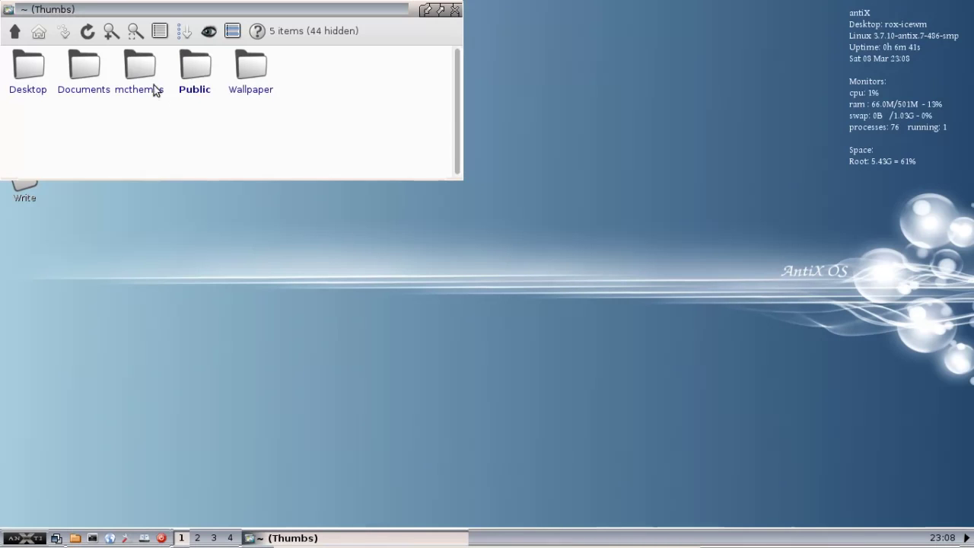
Copy all three files from Documents into Public, then close the Documents window.
click(195, 75)
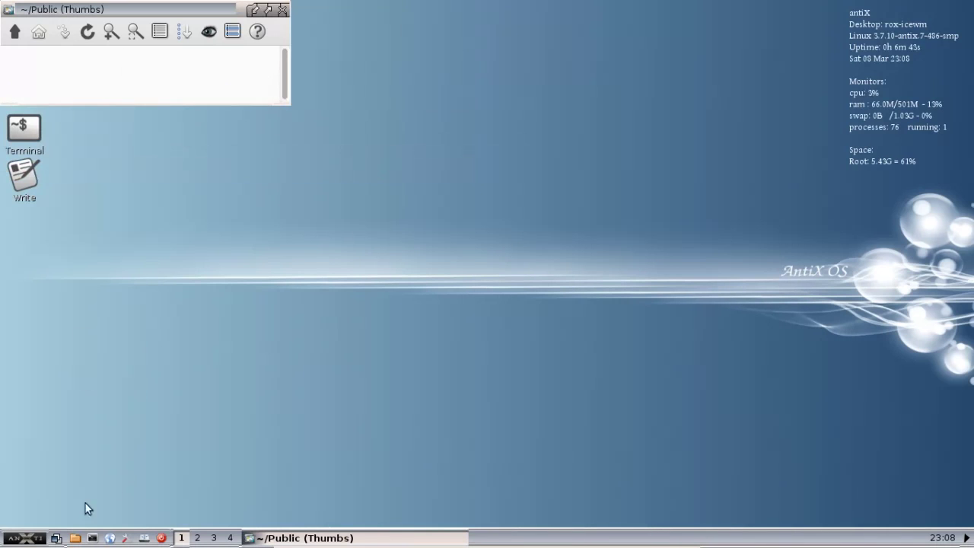
click(76, 538)
click(380, 68)
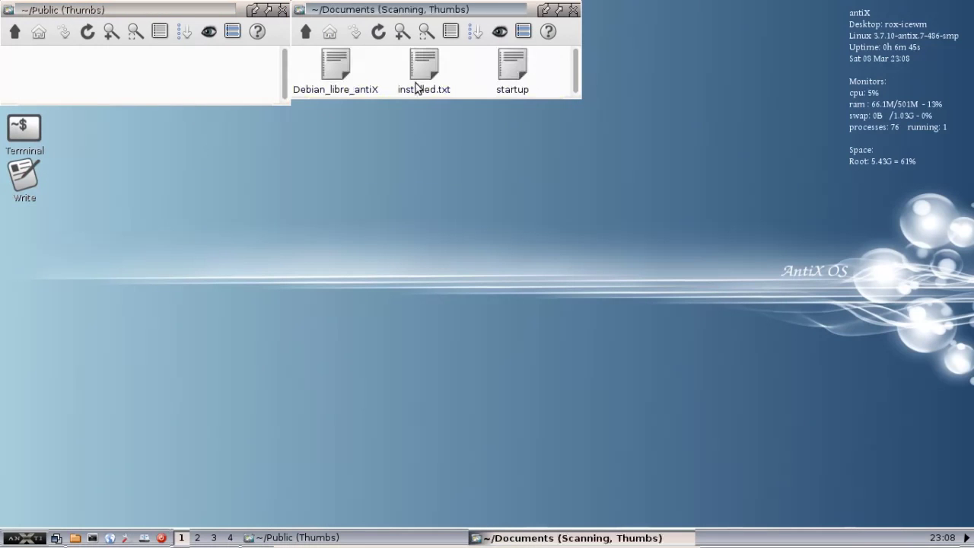
drag(545, 89, 23, 60)
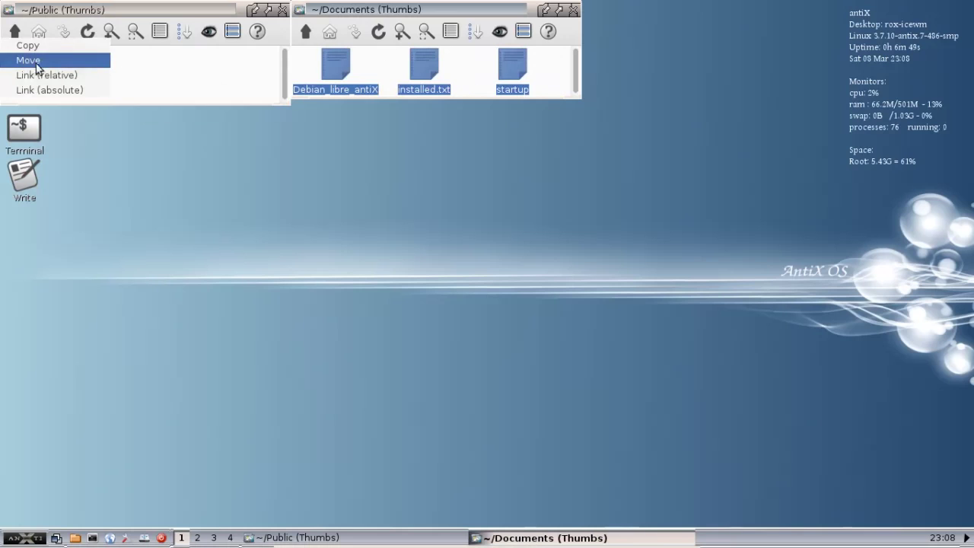
click(36, 48)
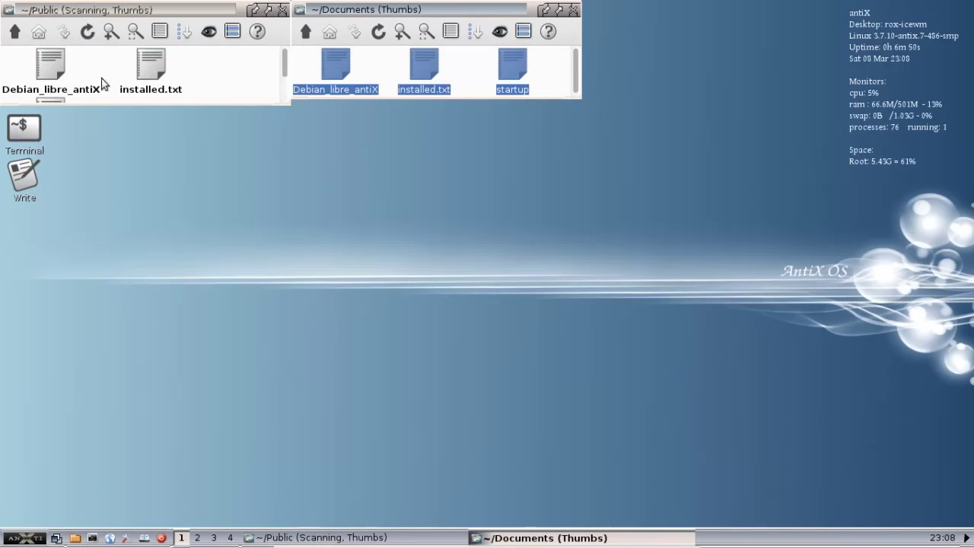
click(572, 8)
drag(156, 6, 313, 80)
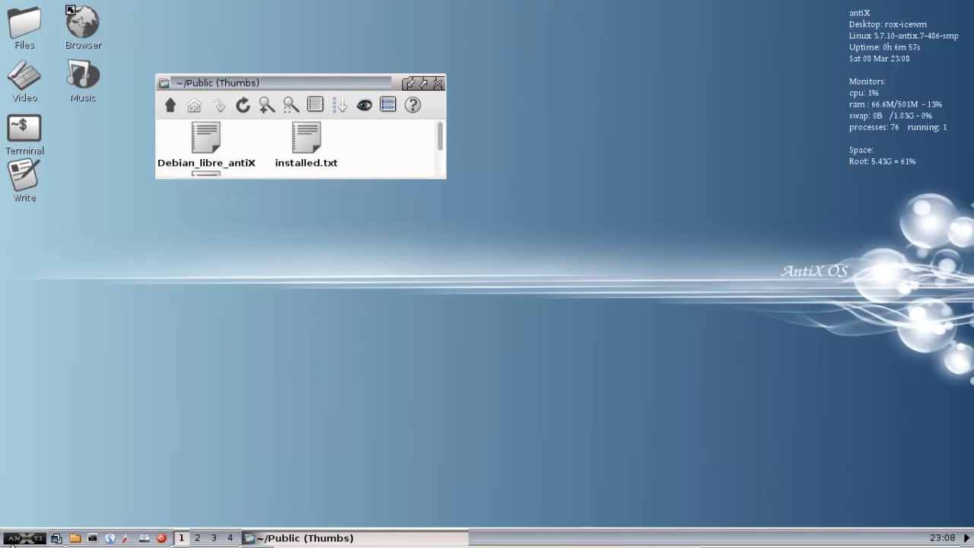
Refresh the antiX menu with Update Menu, then launch Droopy from Applications > Internet.
click(17, 541)
mouse_move(12, 423)
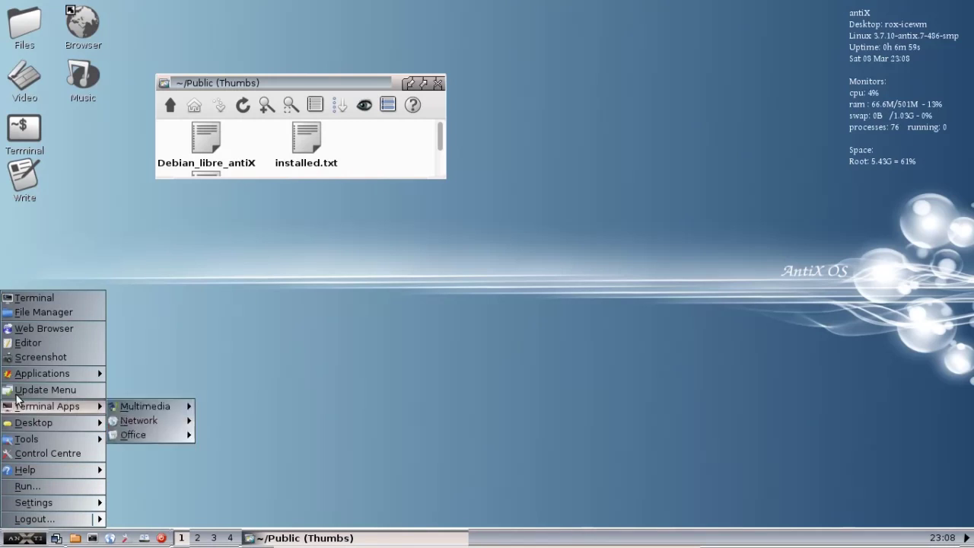
click(13, 389)
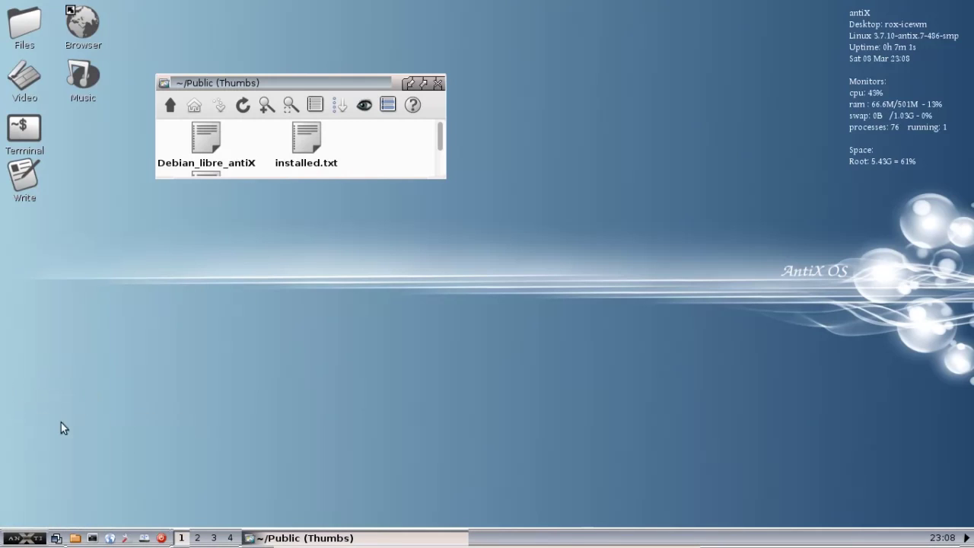
click(36, 538)
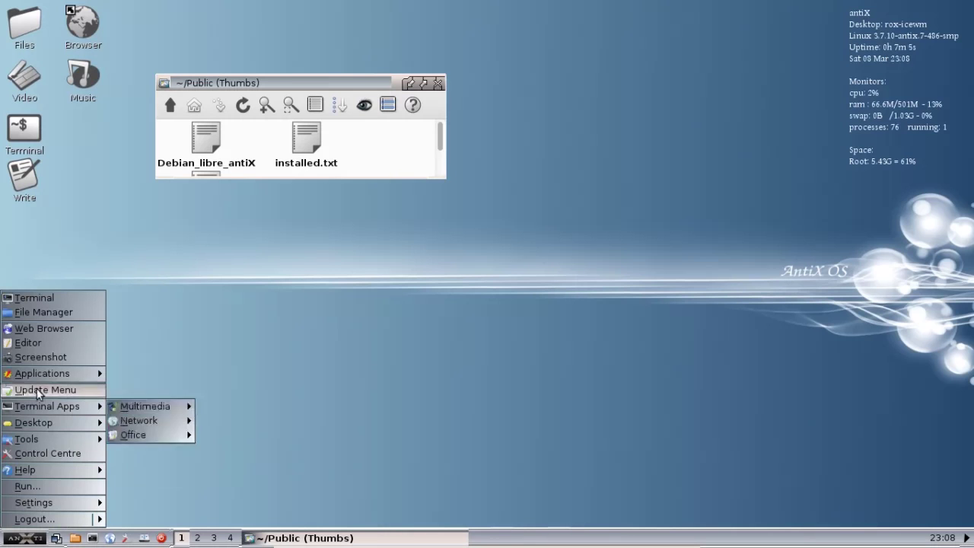
mouse_move(35, 375)
mouse_move(178, 417)
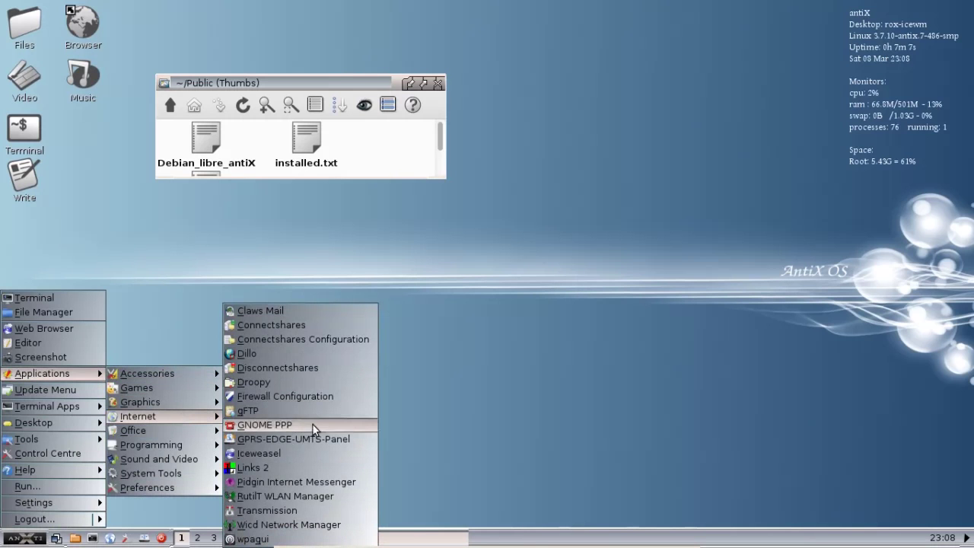
click(305, 381)
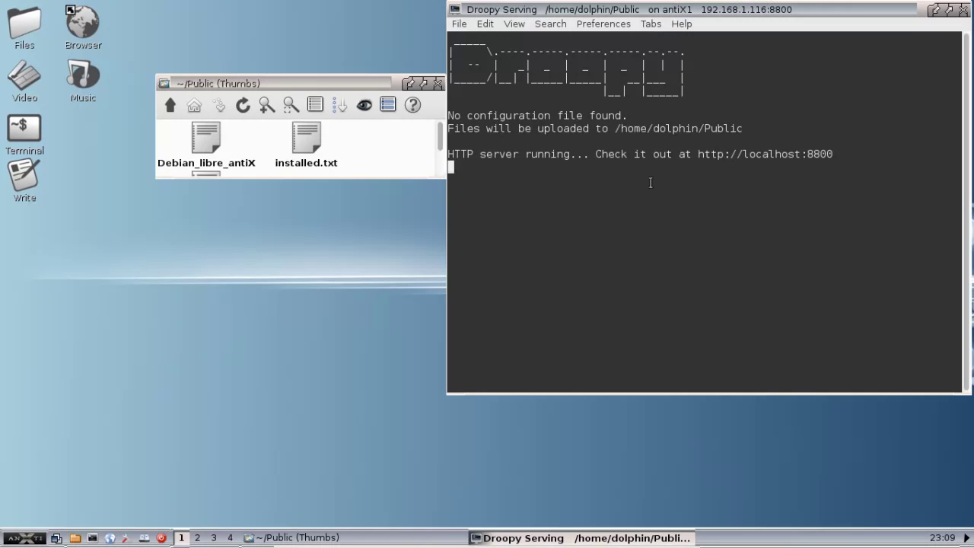
Load localhost:8800 in Iceweasel to see the three shared files, then close the browser.
click(108, 538)
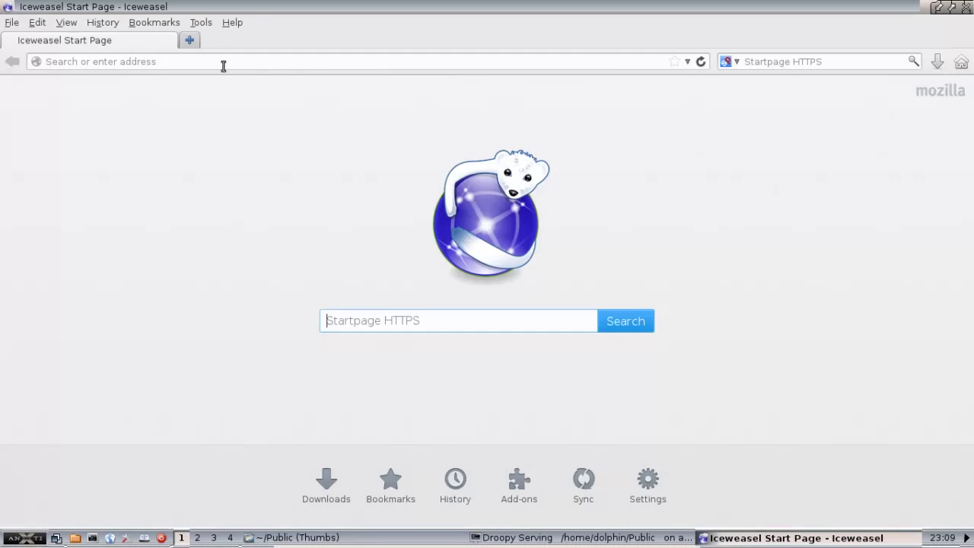
click(223, 66)
text(l)
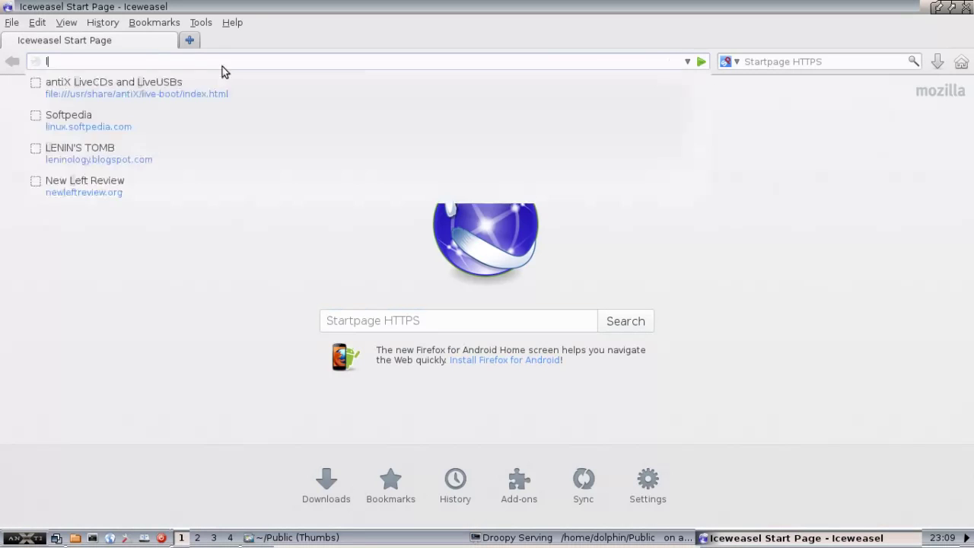
text(ocalhost)
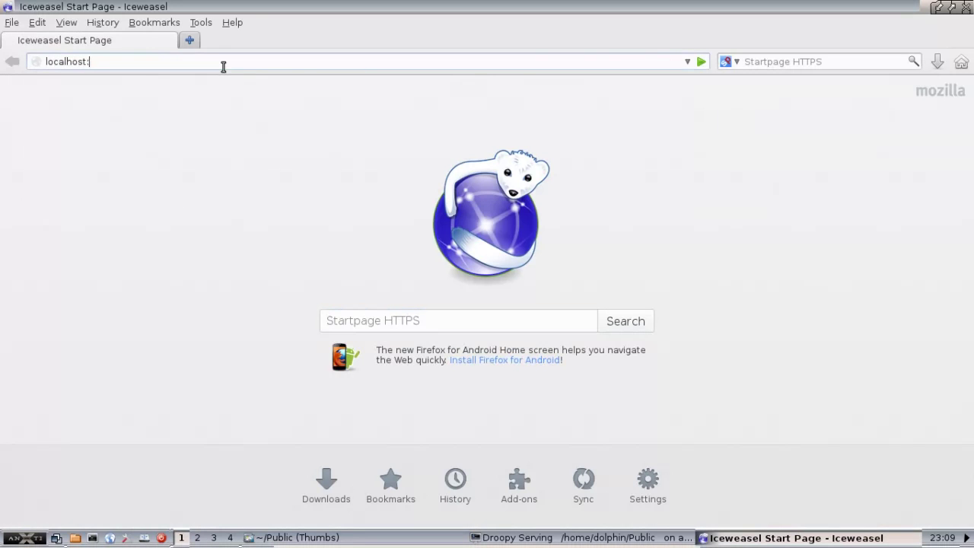
text(:8800)
key(Return)
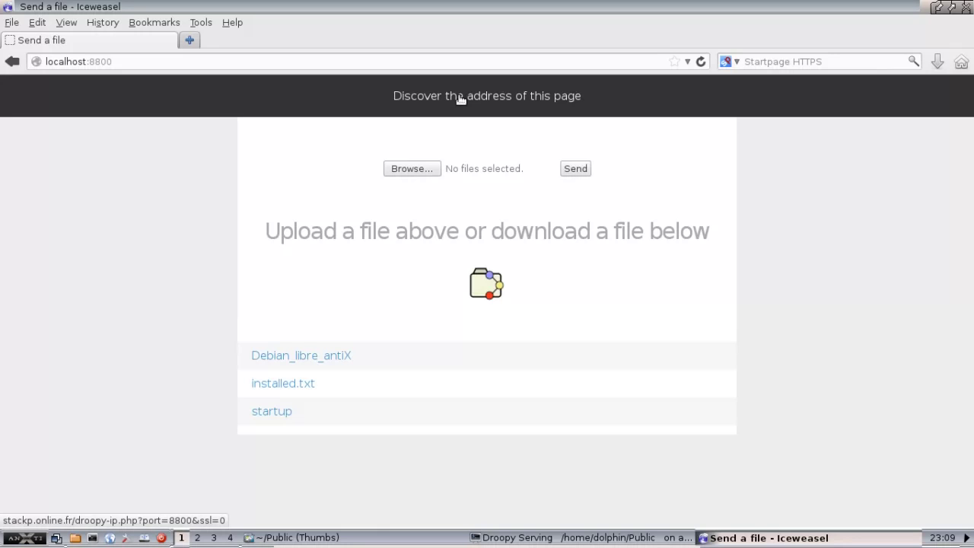
click(461, 99)
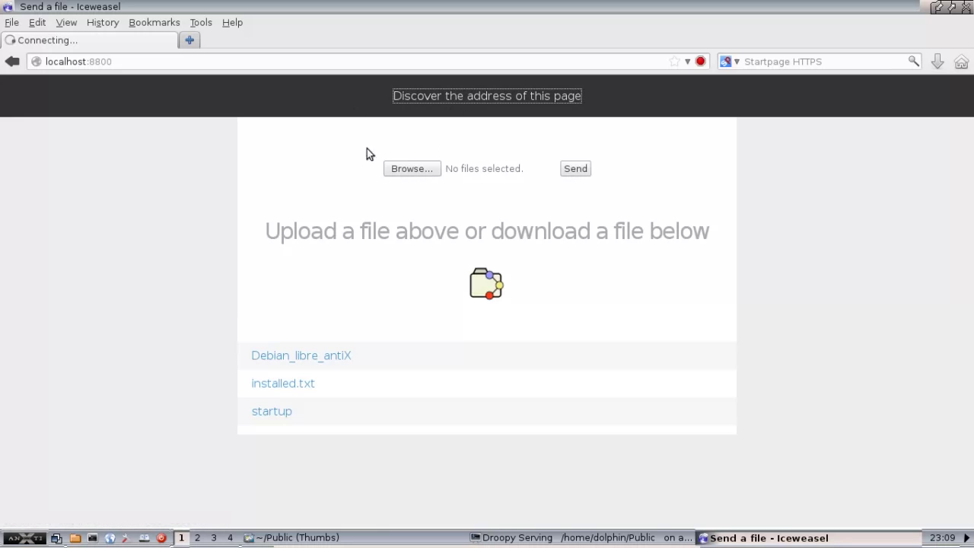
click(963, 7)
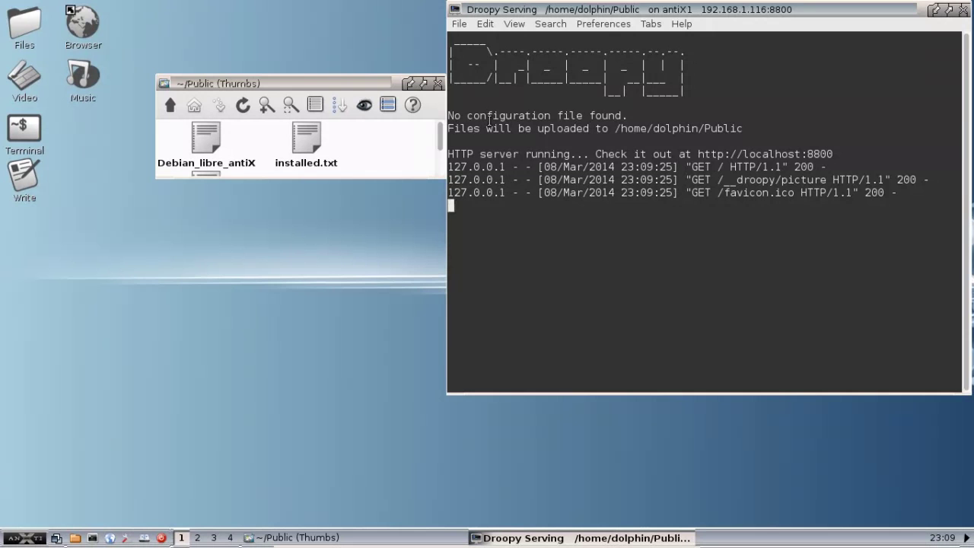
Drag the Droopy Serving terminal down and left, away from the right screen edge.
drag(642, 12, 543, 37)
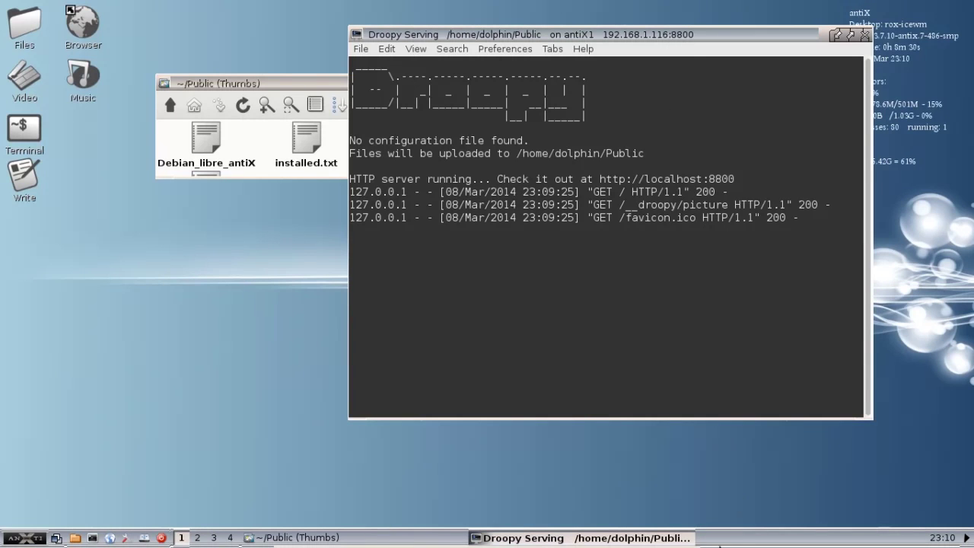
Minimise the VM, launch the host web browser and load Droopy's page at 192.168.1.116:8800.
mouse_move(720, 546)
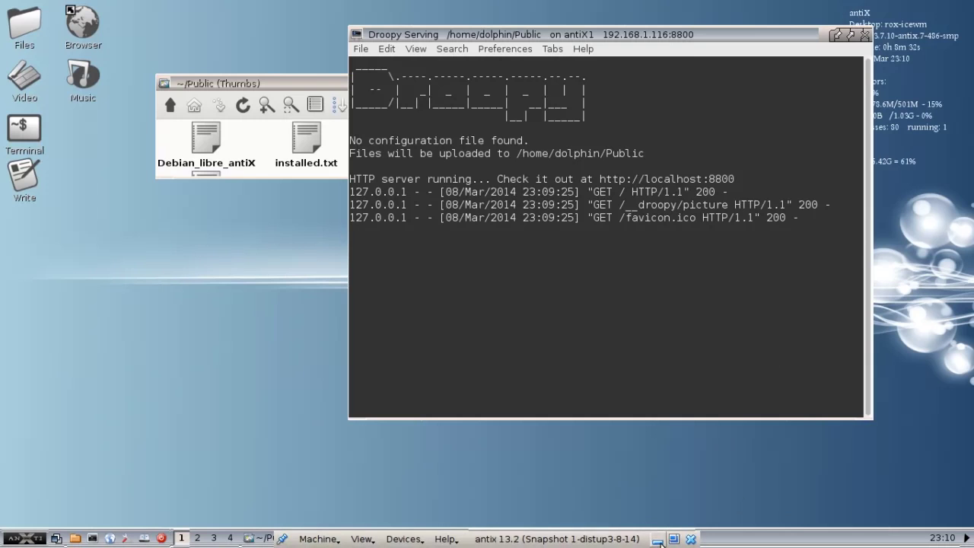
click(658, 540)
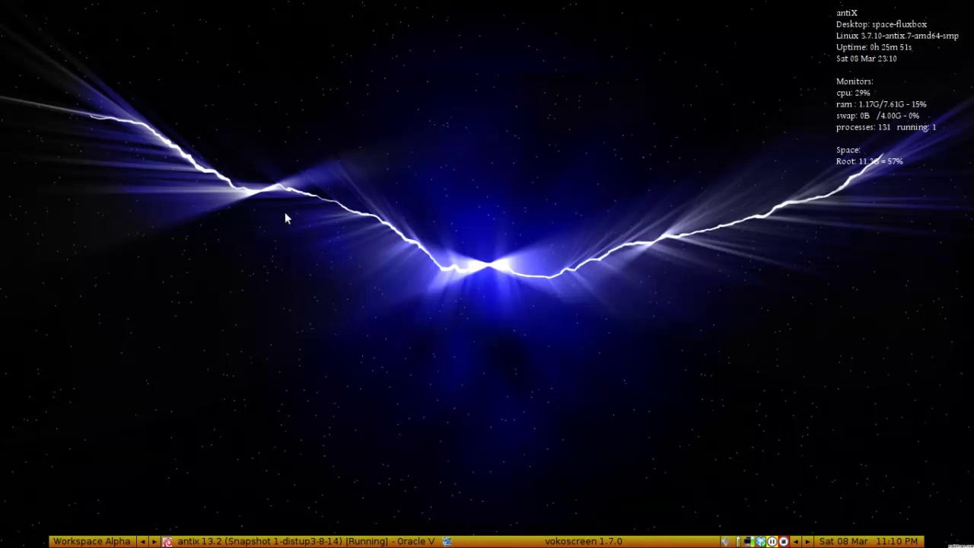
right_click(109, 173)
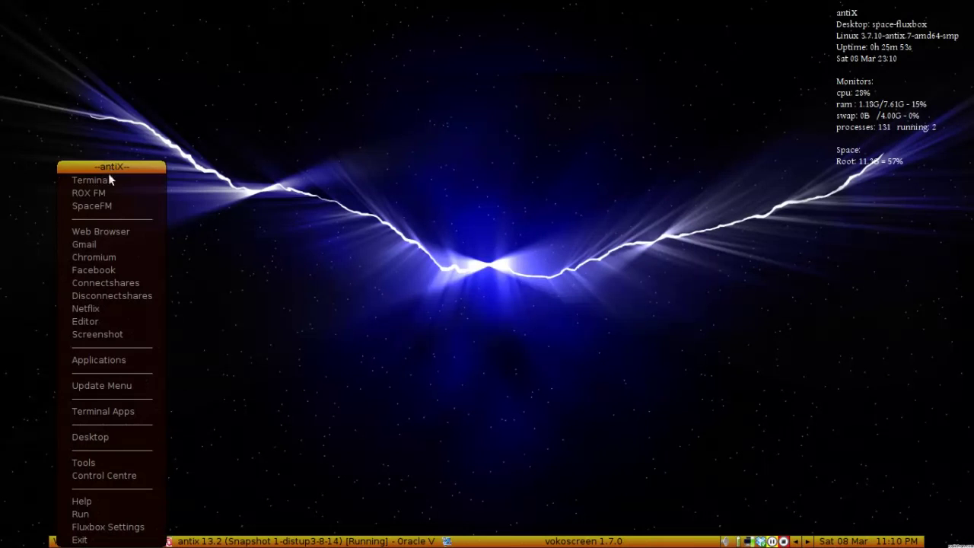
click(118, 232)
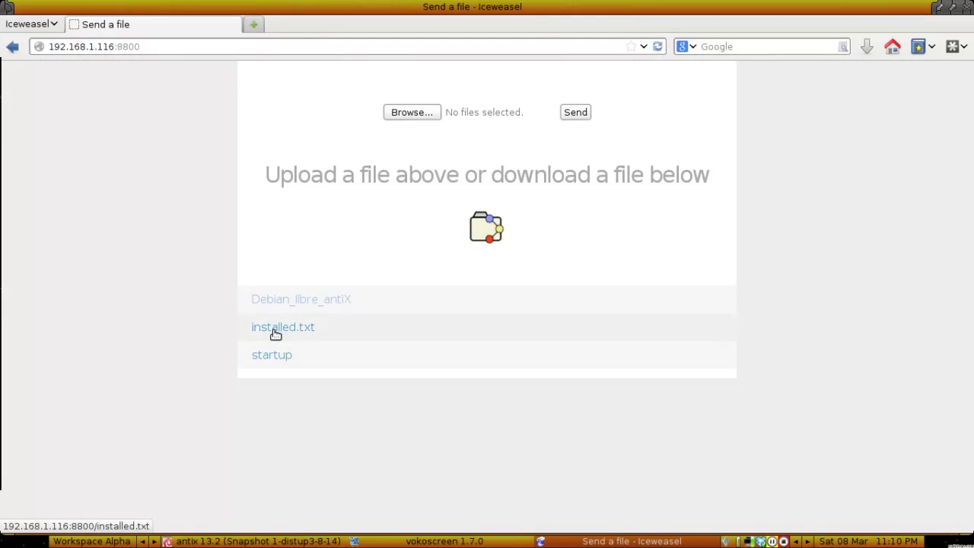
right_click(276, 334)
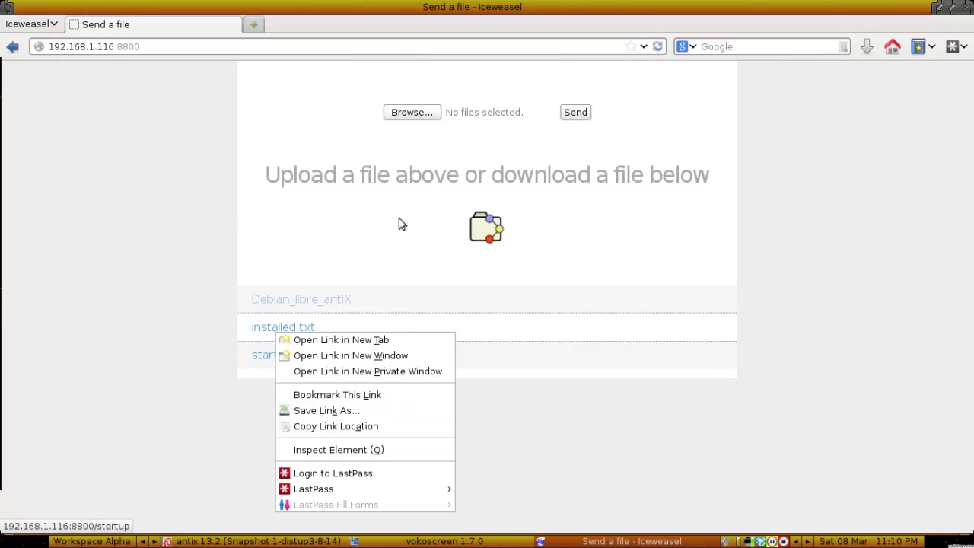
click(613, 270)
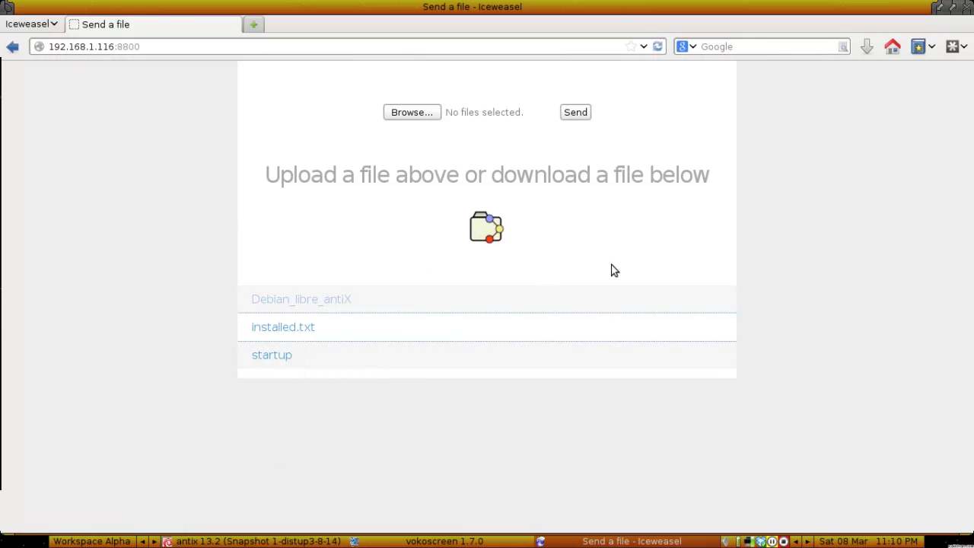
Choose the first screenshot from the wip folder and send it through Droopy's upload form.
click(410, 115)
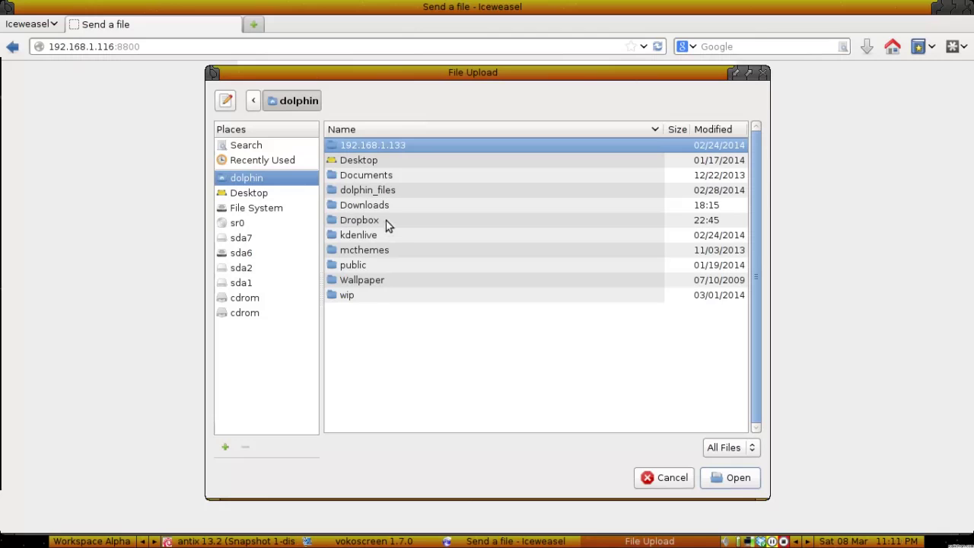
double_click(350, 297)
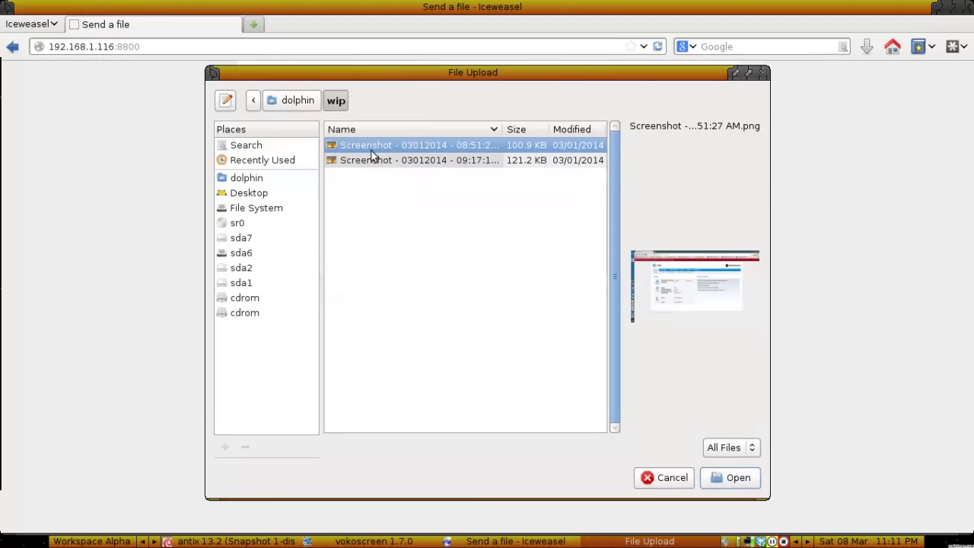
click(707, 478)
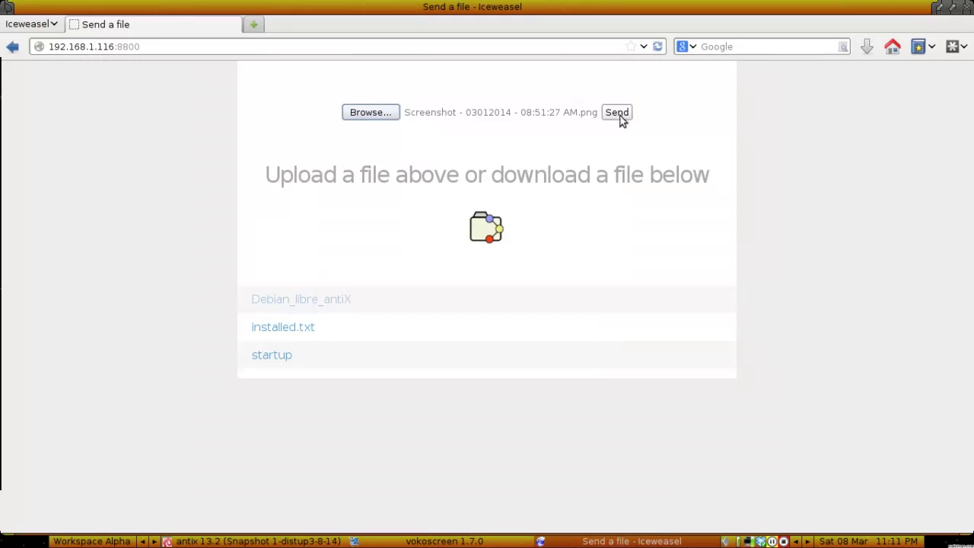
click(618, 113)
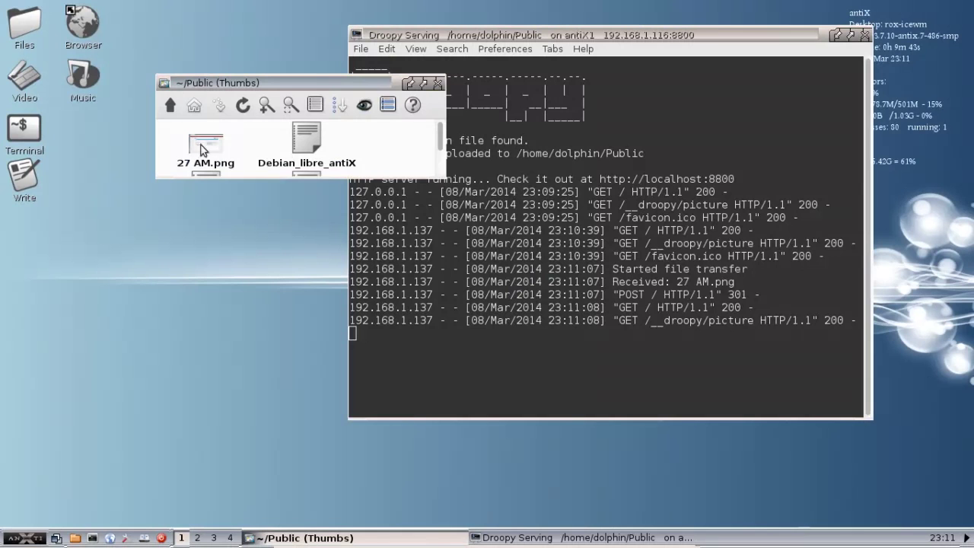
Raise the Droopy log showing 27 AM.png received, then minimise the VM to check the host browser.
click(487, 537)
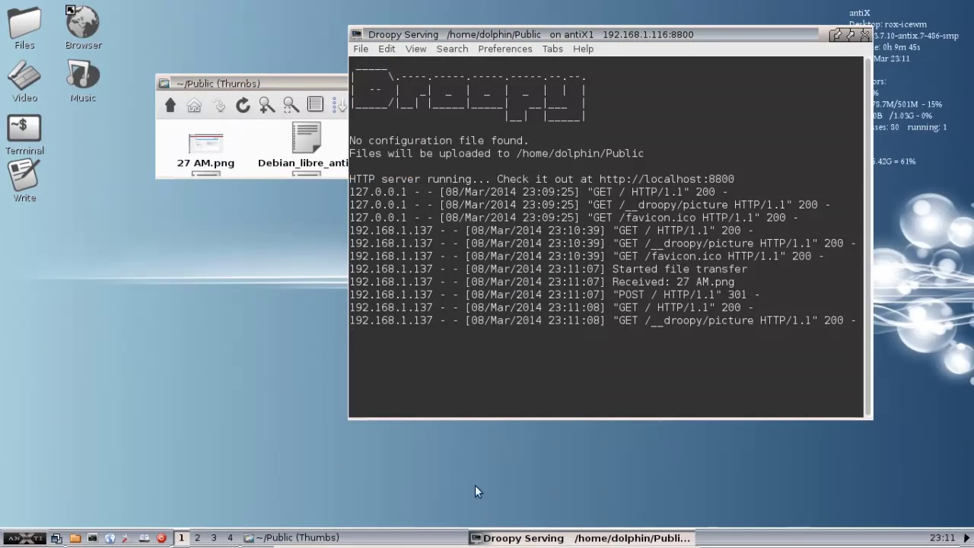
mouse_move(389, 545)
click(674, 545)
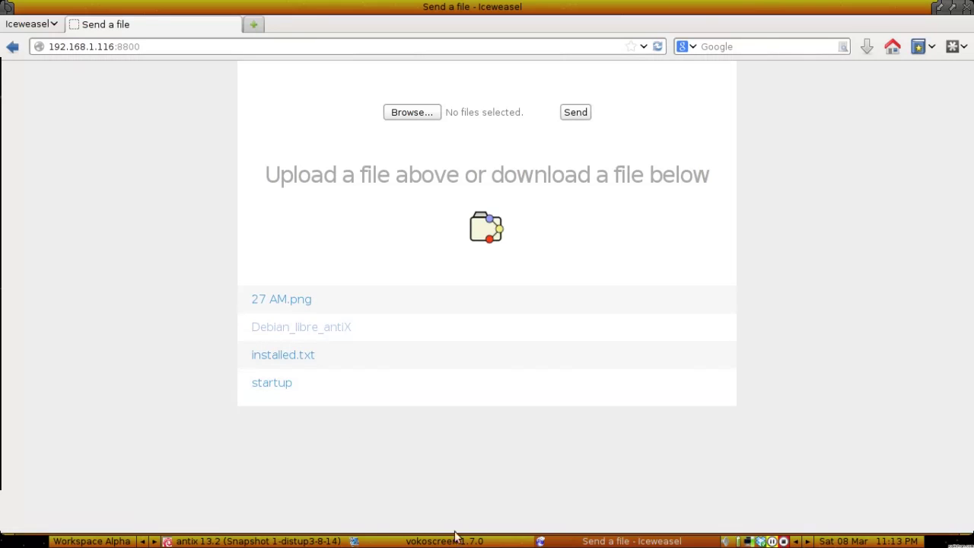
Back in the VM, open the antiX FAQ from Help > antiX and maximise Dillo.
click(334, 540)
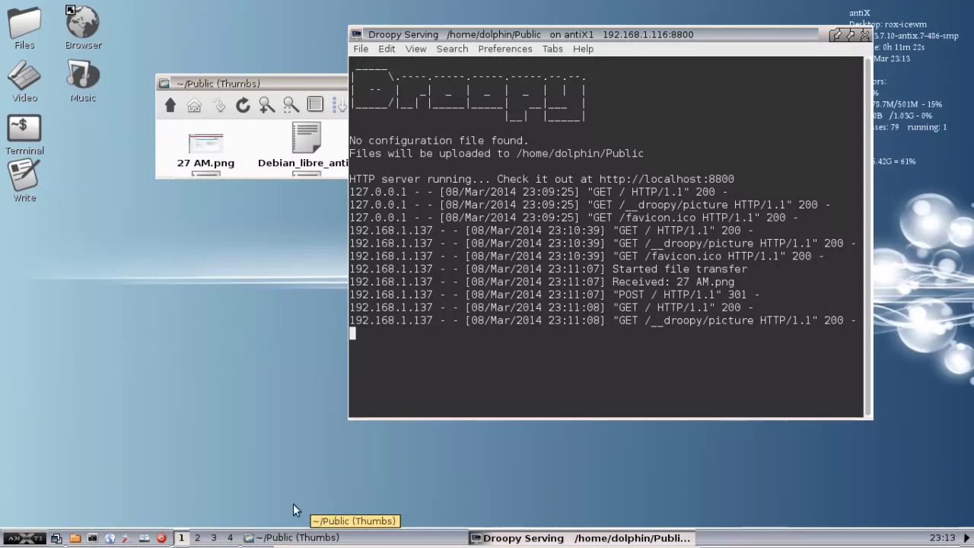
click(27, 538)
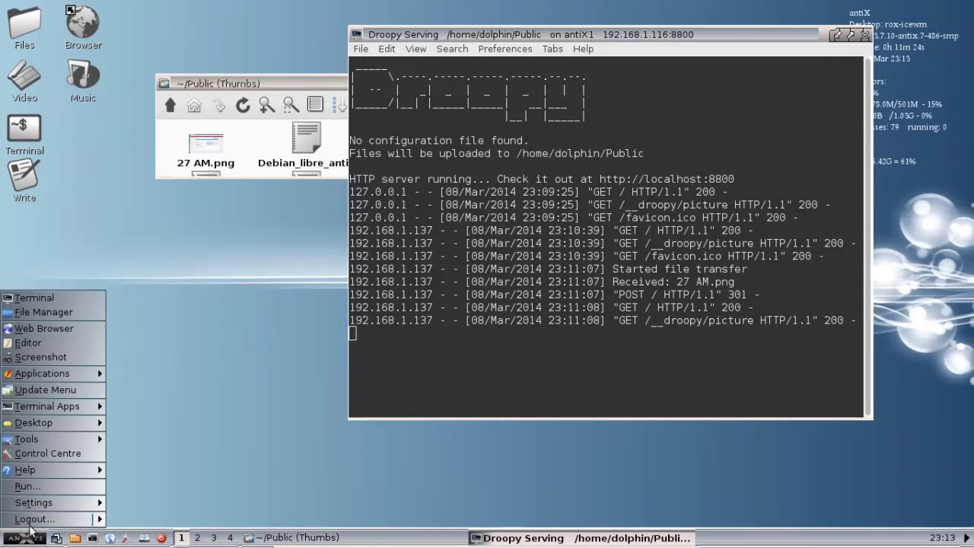
mouse_move(33, 470)
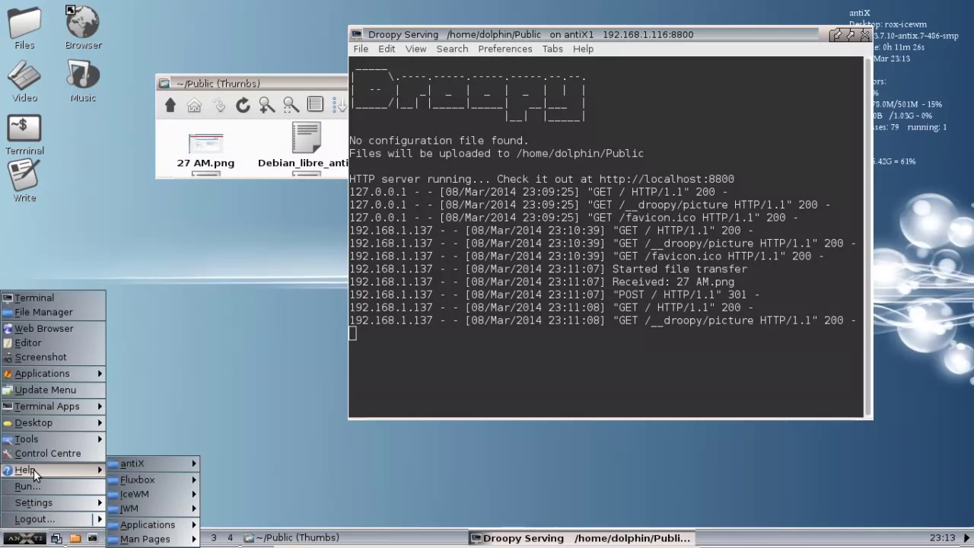
mouse_move(129, 465)
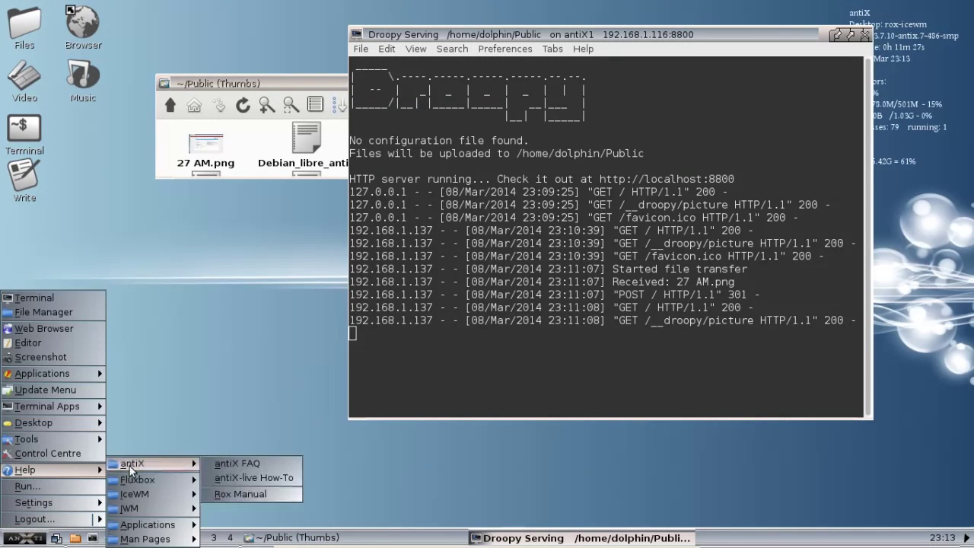
click(219, 462)
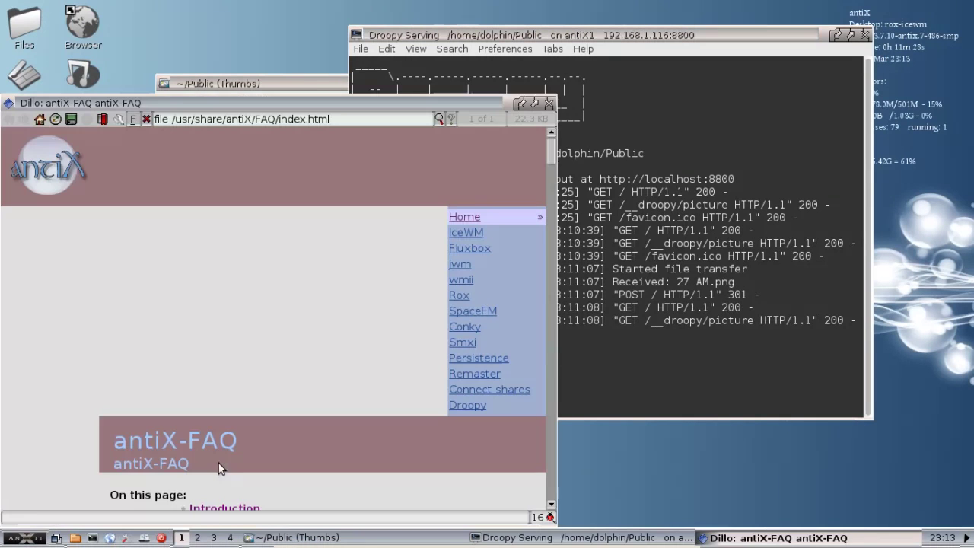
click(535, 104)
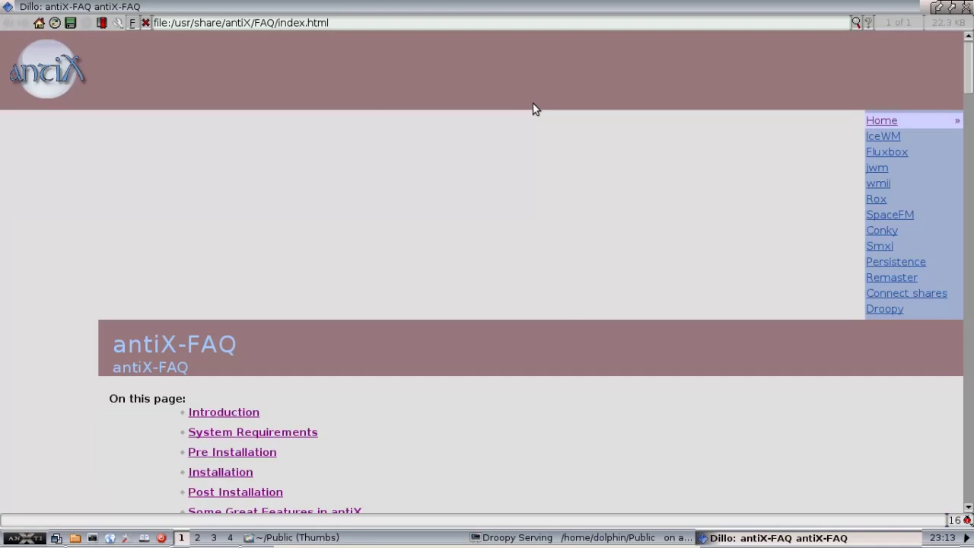
Open the FAQ's Droopy User Guide and scroll down through it.
click(885, 309)
scroll(499, 351, down, 5)
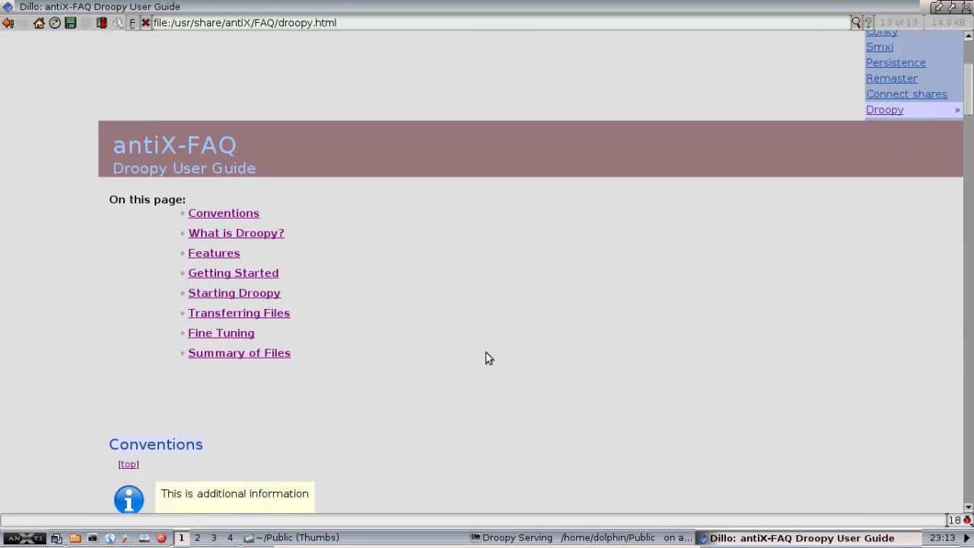
scroll(486, 353, down, 10)
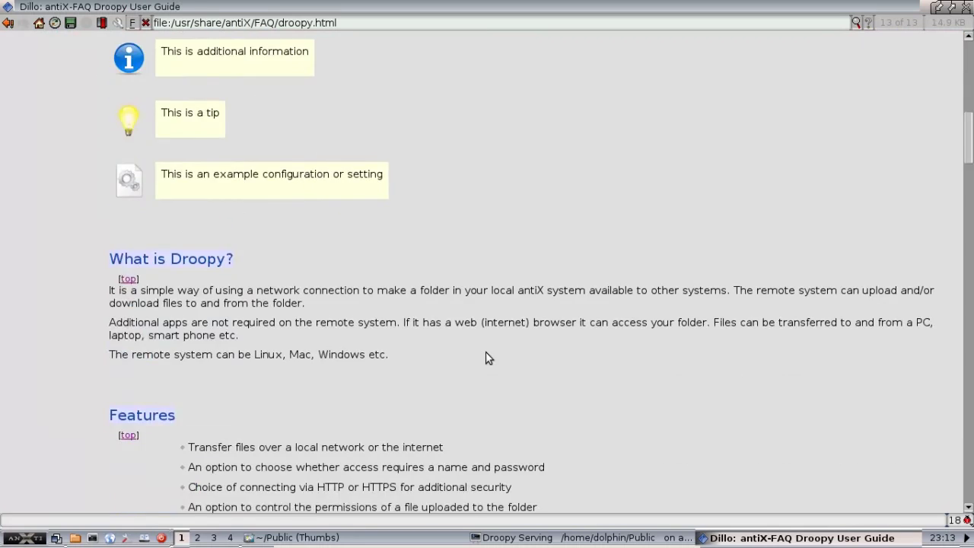
scroll(487, 358, down, 3)
scroll(487, 358, down, 10)
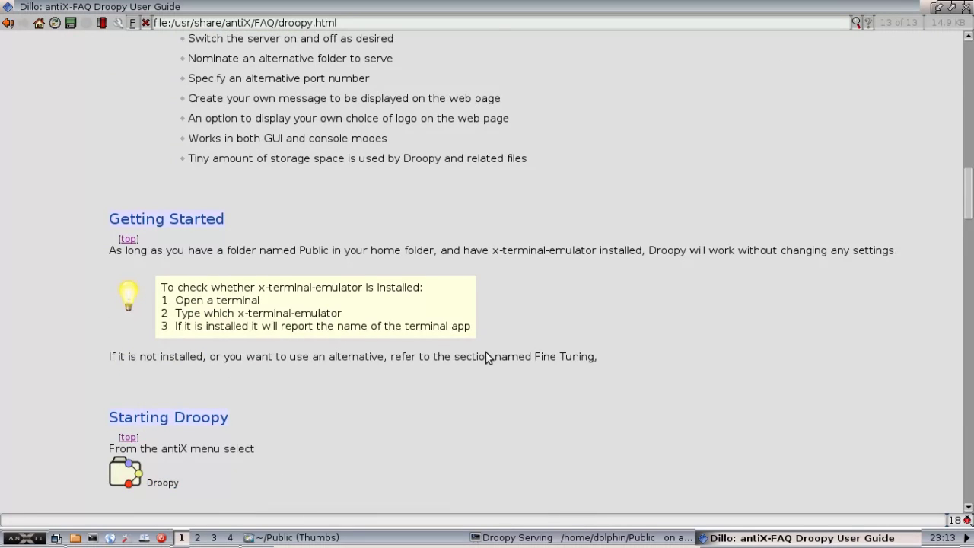
scroll(487, 358, down, 10)
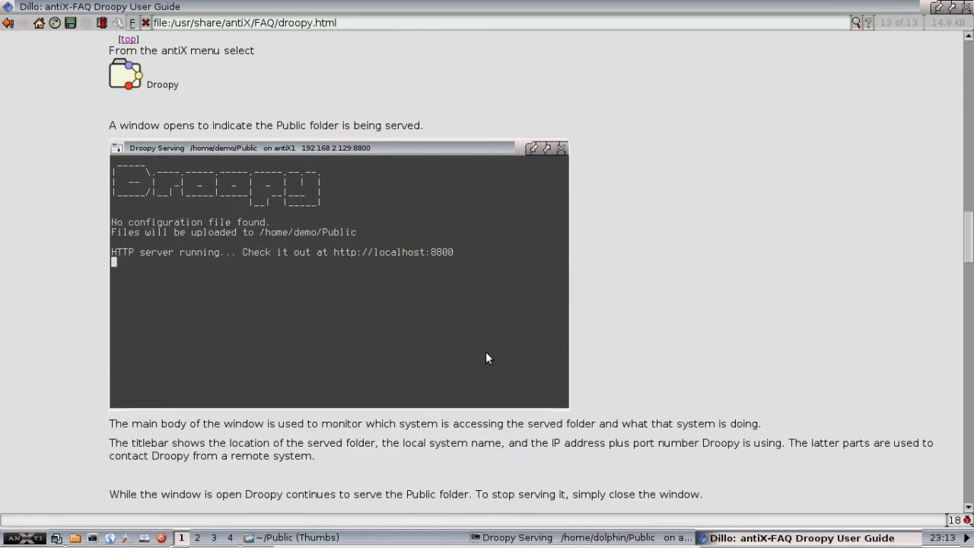
scroll(487, 358, down, 2)
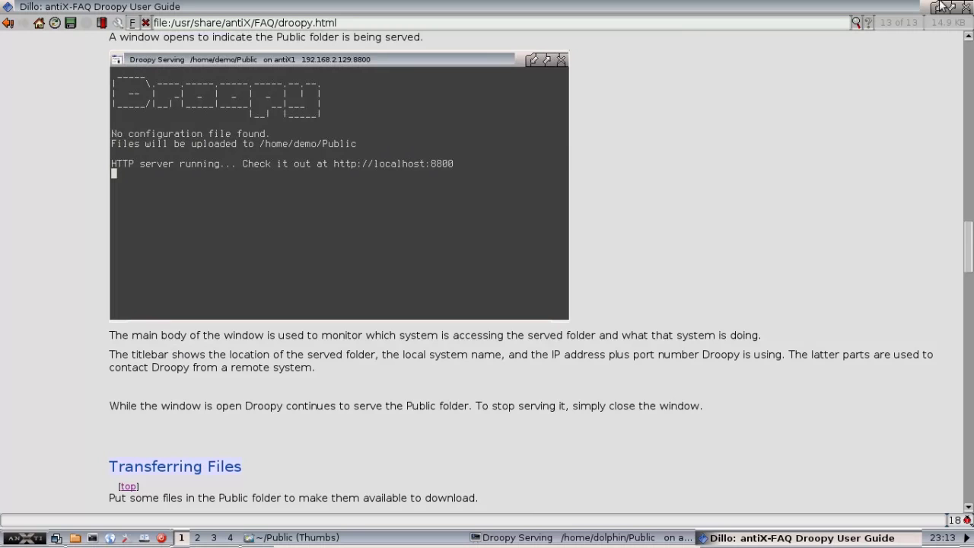
Minimise Dillo and drag the Droopy Serving window further to the left.
click(941, 8)
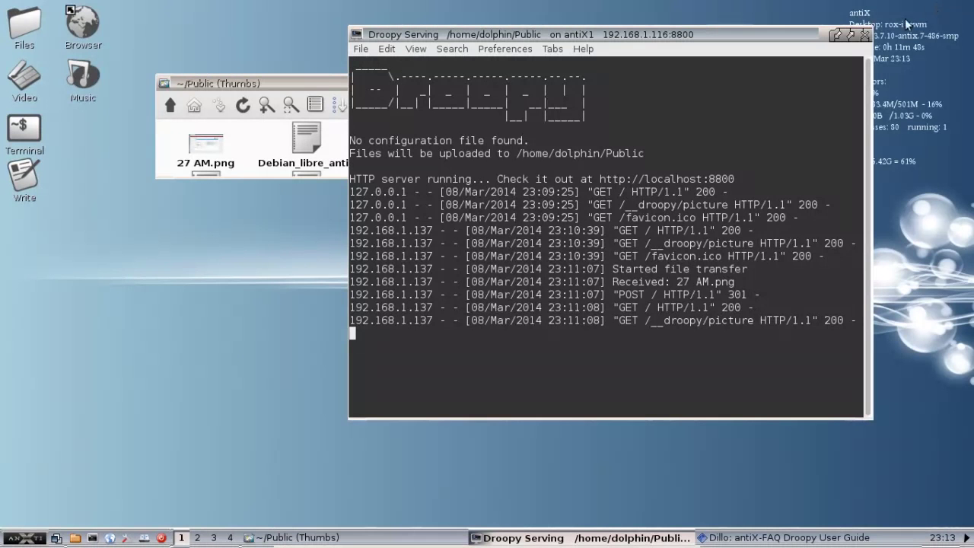
drag(656, 32, 513, 44)
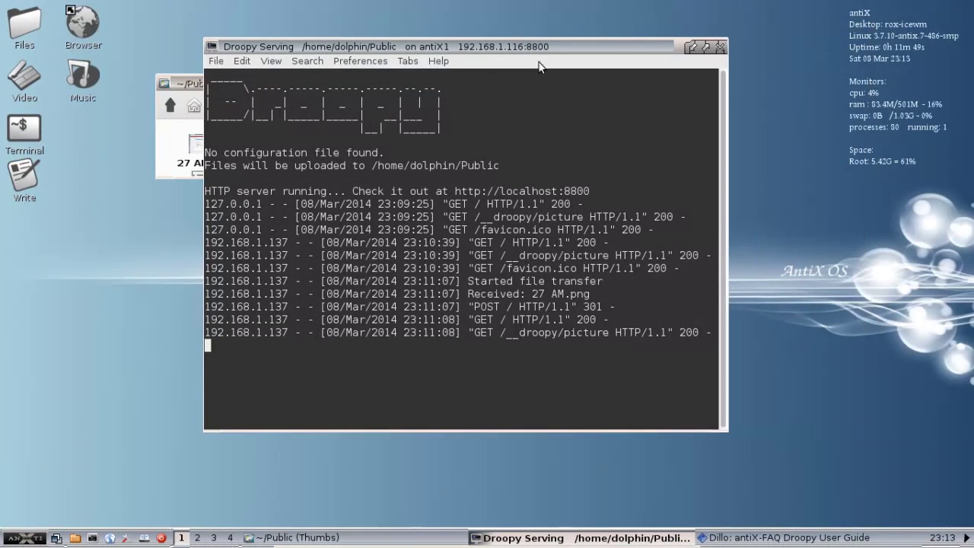